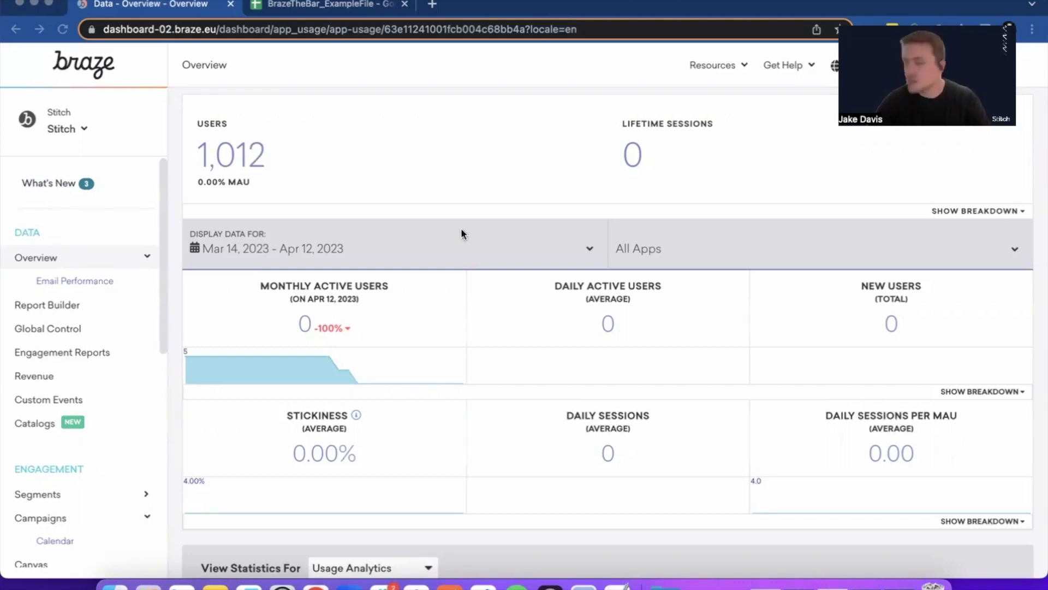
Step: Zoom the BrazeTheBar_ExampleFile sheet to 150%
left_click(308, 6)
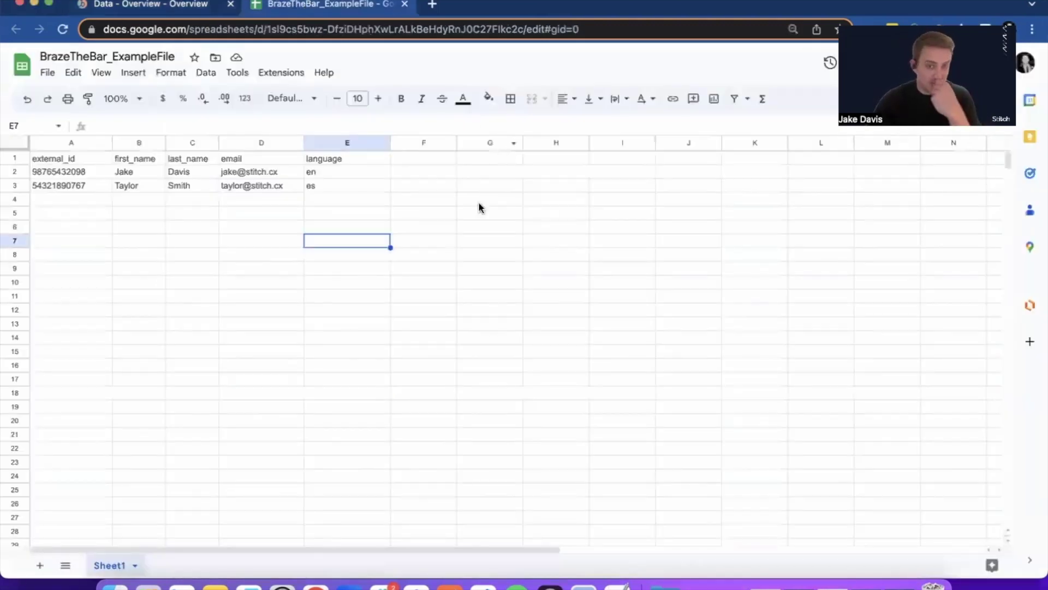
left_click(124, 98)
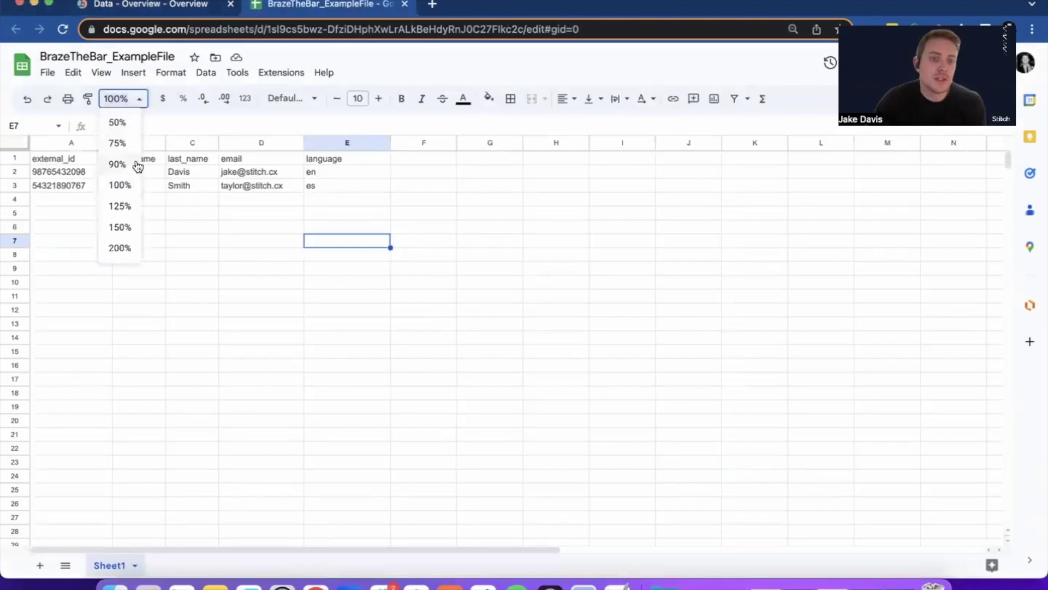
left_click(122, 226)
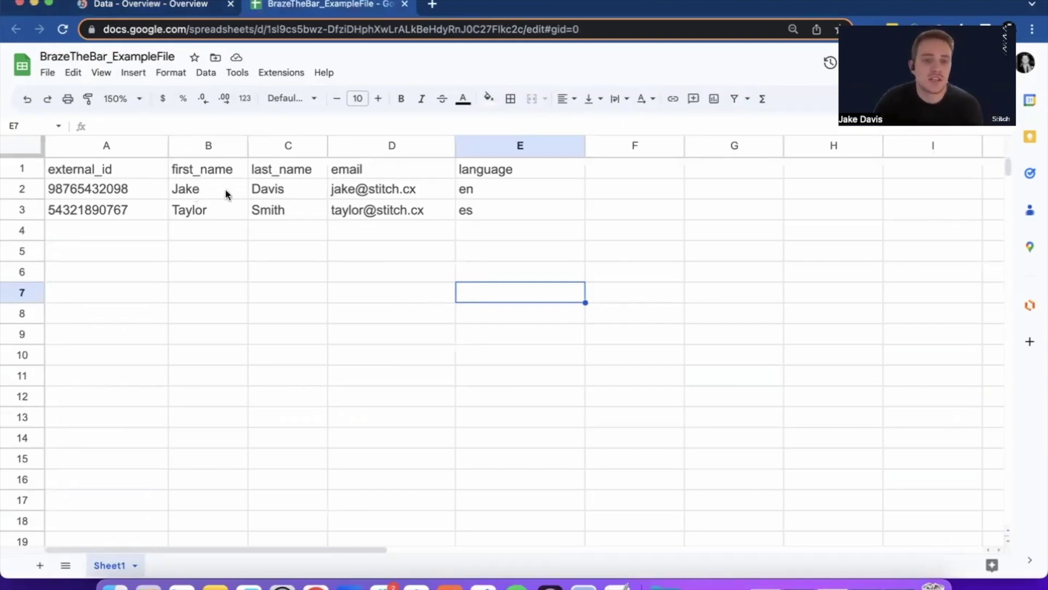
Step: Highlight both user rows and their language values, en in E2 and es in E3
left_click_drag(227, 192, 526, 195)
left_click_drag(218, 212, 472, 220)
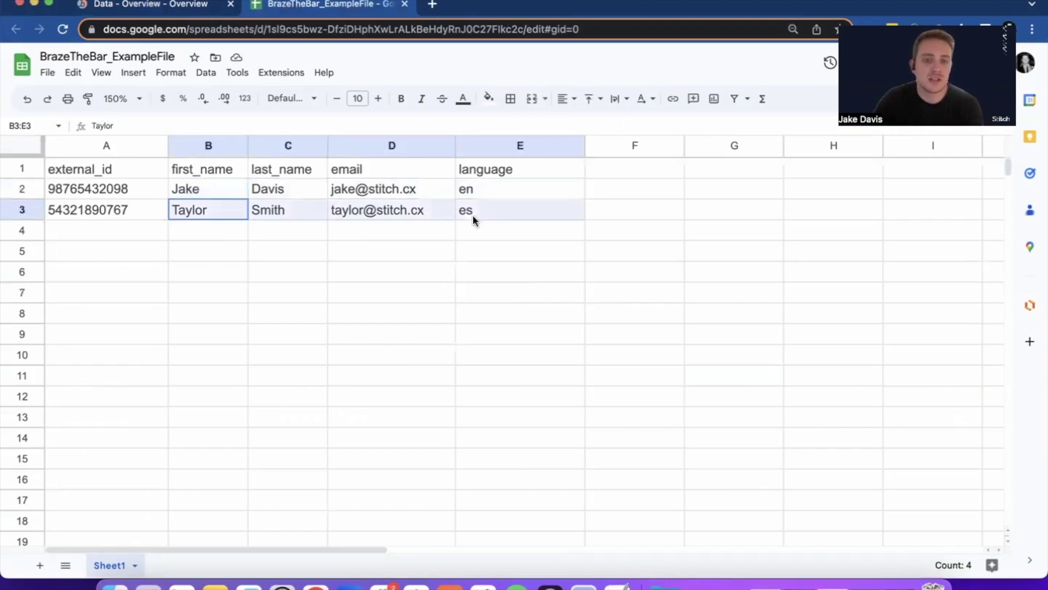
left_click(527, 278)
left_click(496, 190)
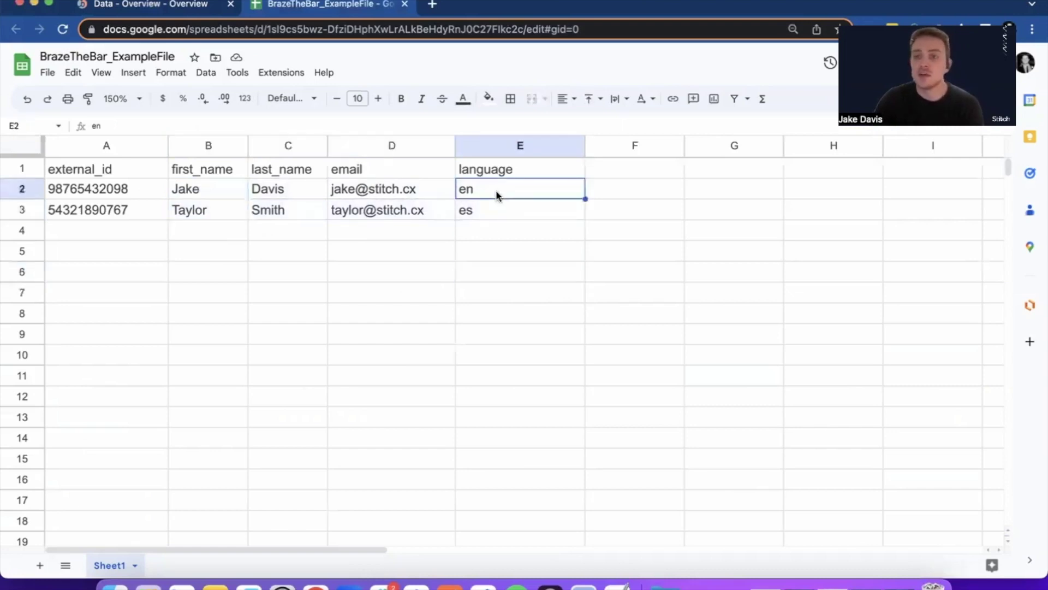
left_click(494, 211)
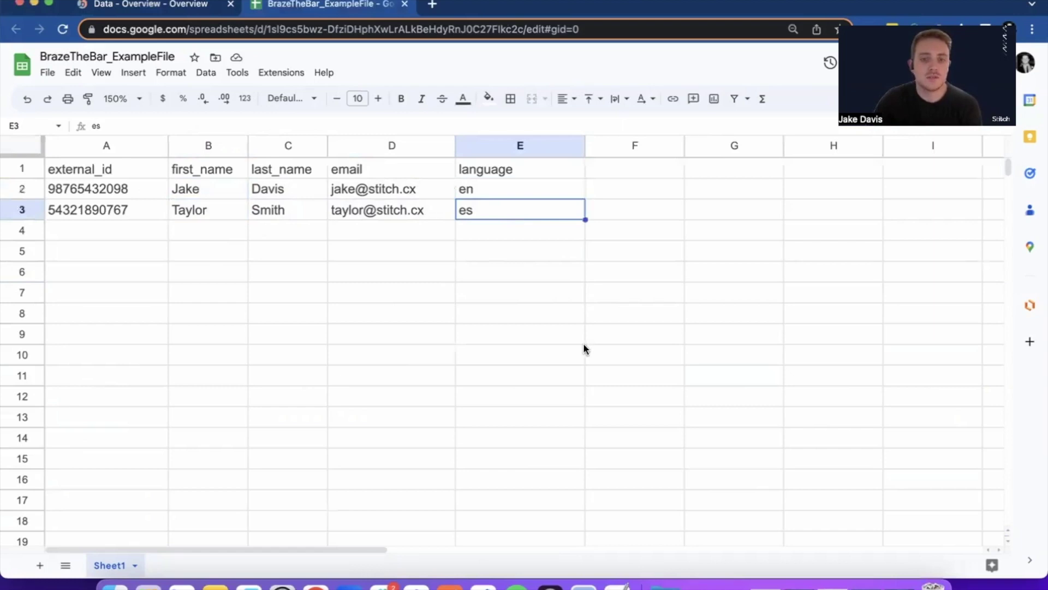
Step: Import 'BrazeYourself_ExampleFile - Sheet1 (1).csv' through Braze User Import
left_click(219, 7)
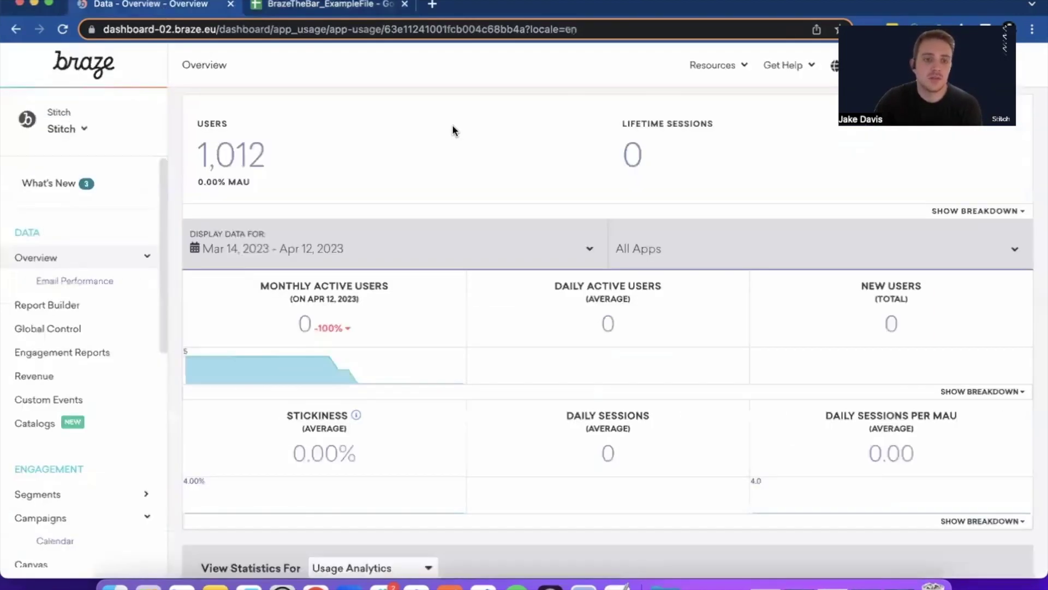
scroll(58, 352, "down", 7)
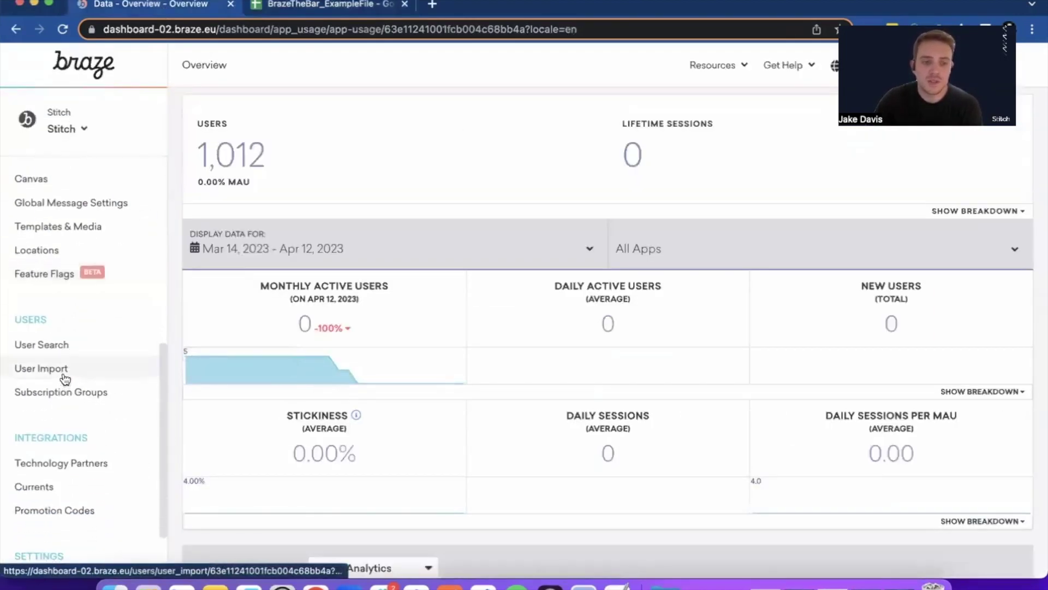
left_click(64, 376)
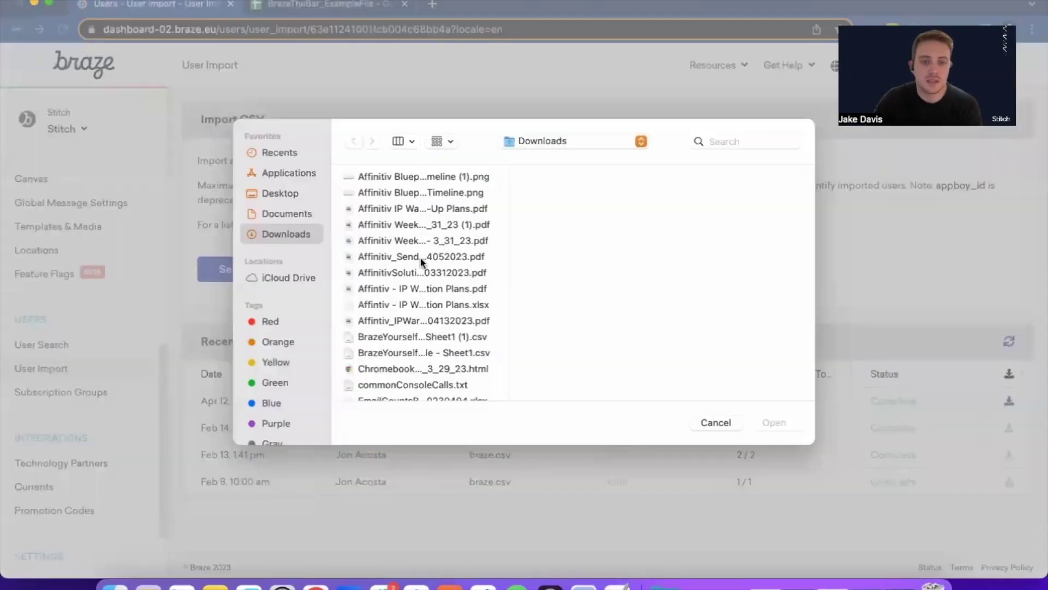
double_click(540, 296)
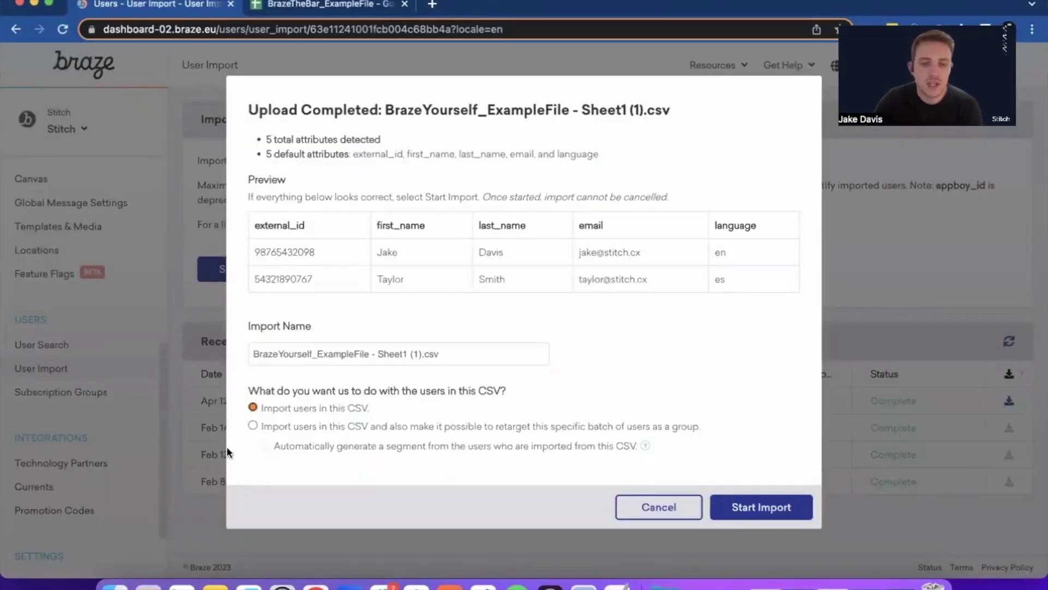
left_click(761, 506)
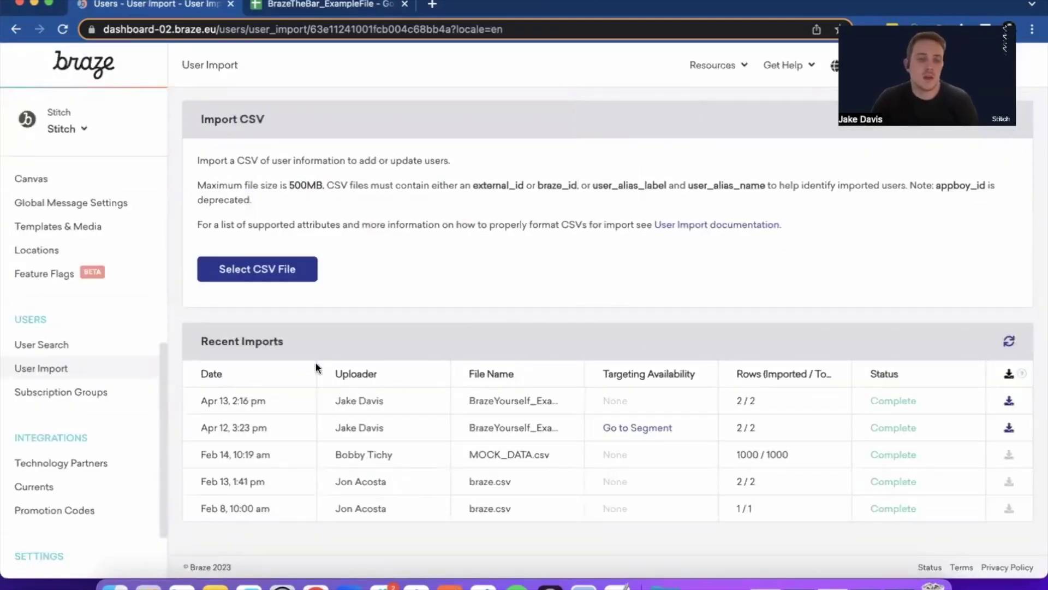
Step: Look up the first user's external_id in User Search and confirm Language is en
left_click(68, 349)
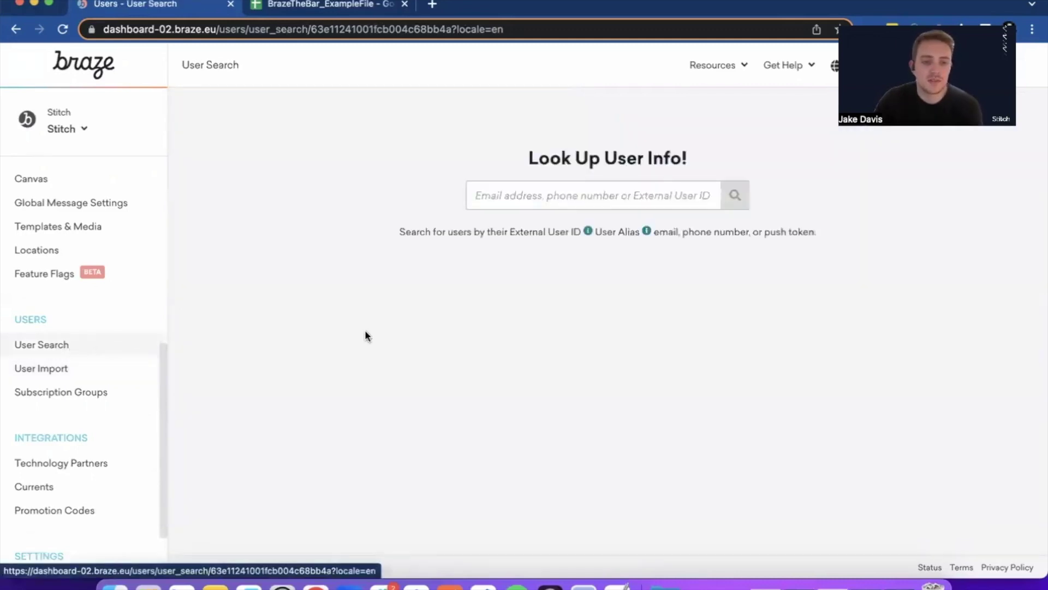
left_click(343, 9)
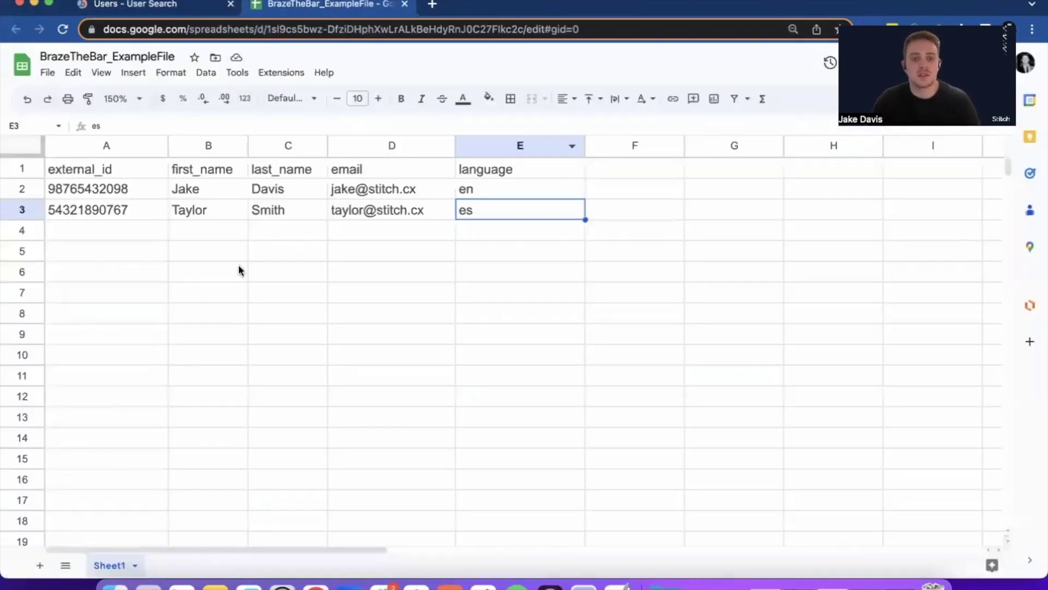
left_click(121, 187)
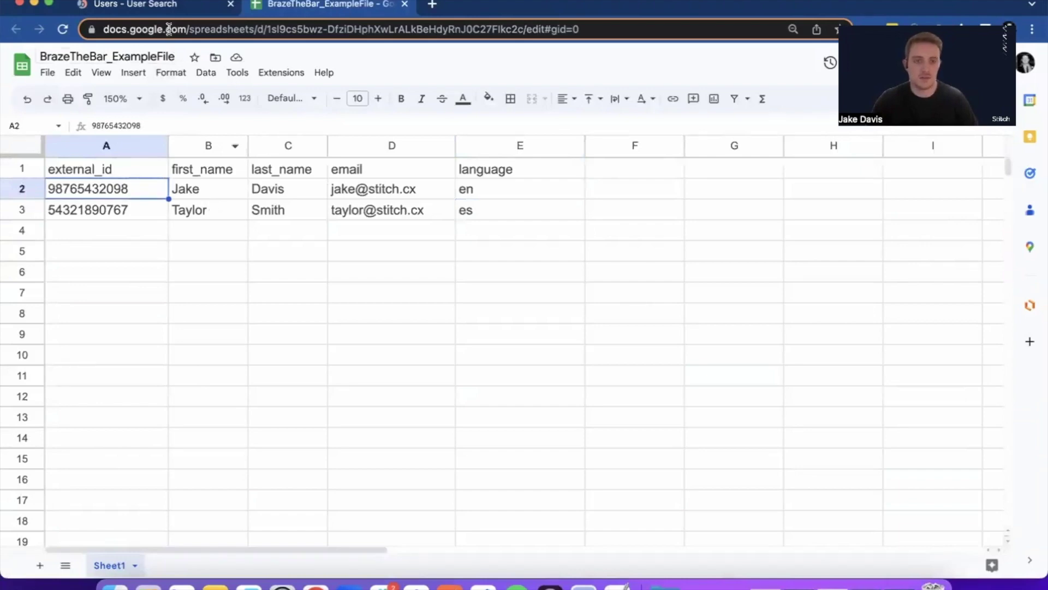
left_click(169, 6)
left_click(524, 304)
key("super+v")
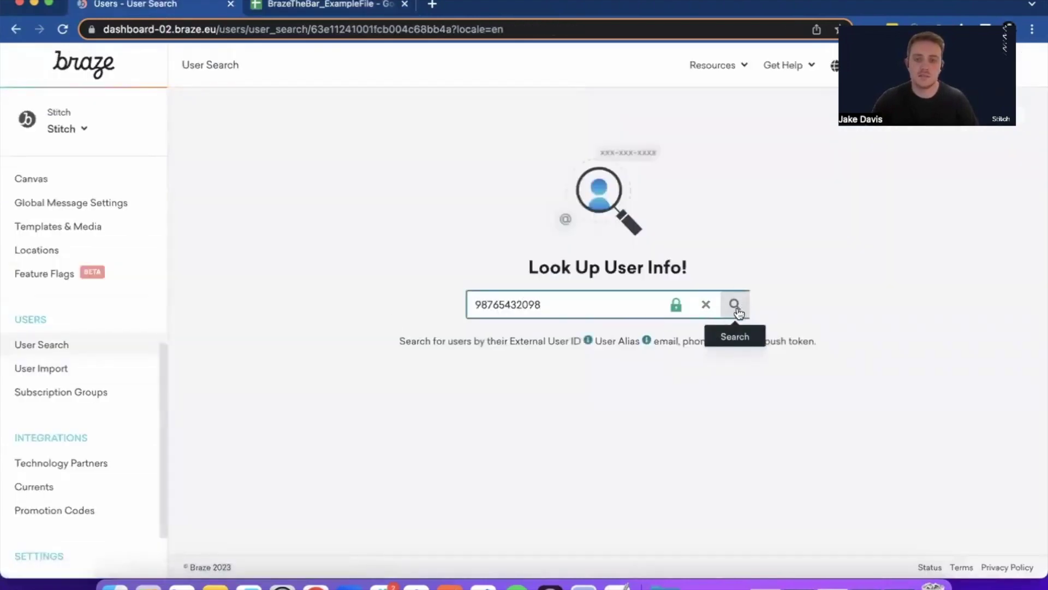
left_click(735, 304)
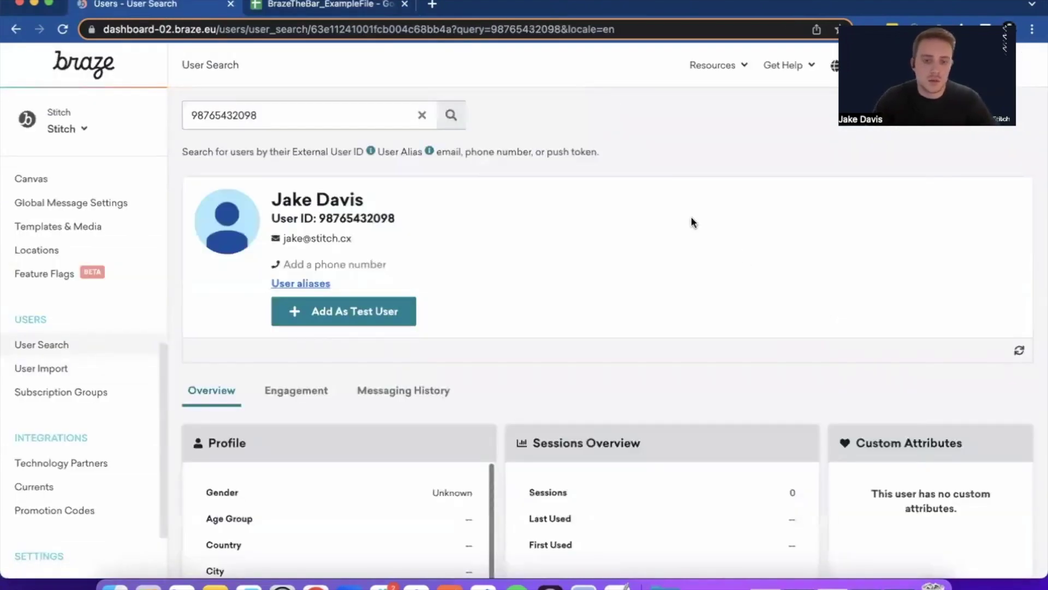
scroll(435, 414, "down", 3)
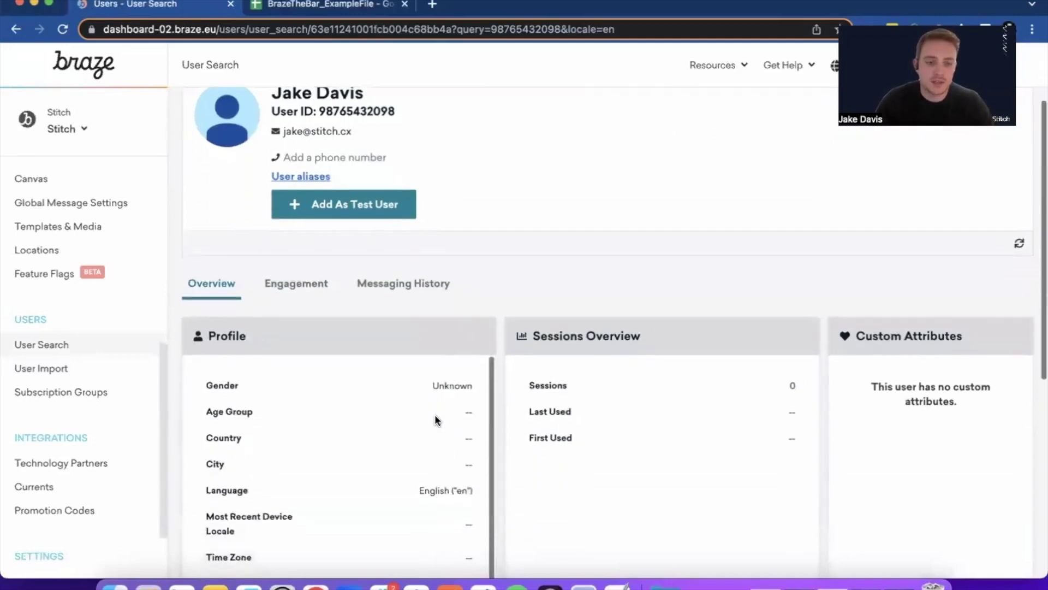
scroll(435, 414, "down", 1)
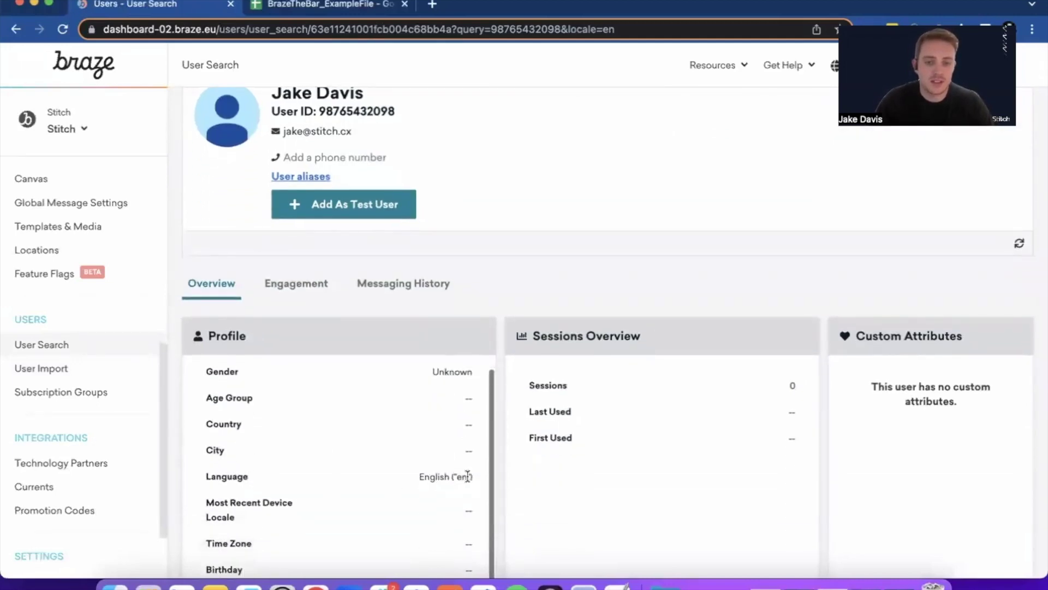
left_click_drag(472, 476, 452, 477)
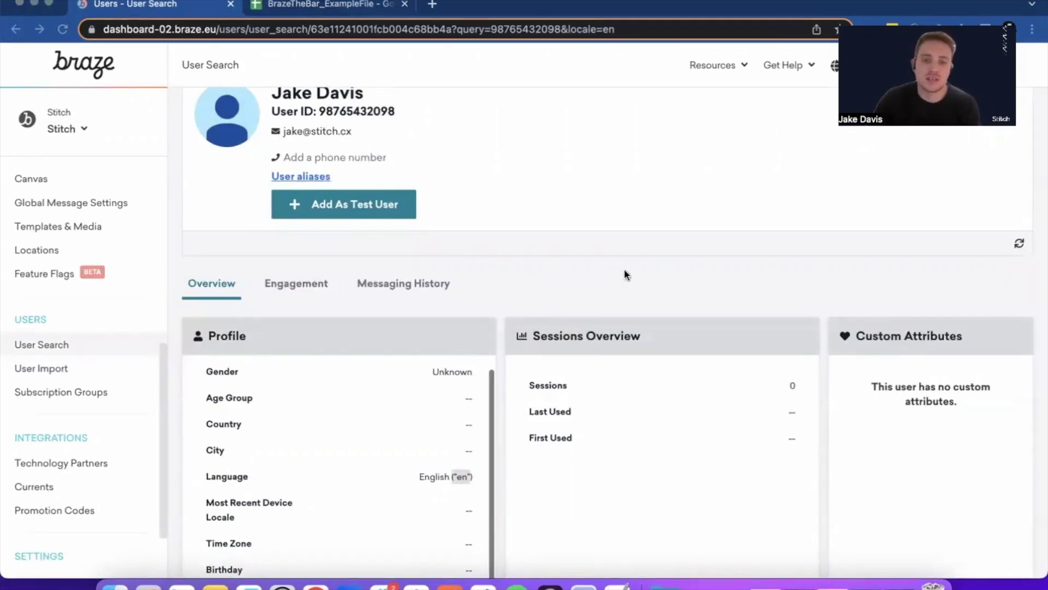
scroll(545, 296, "up", 2)
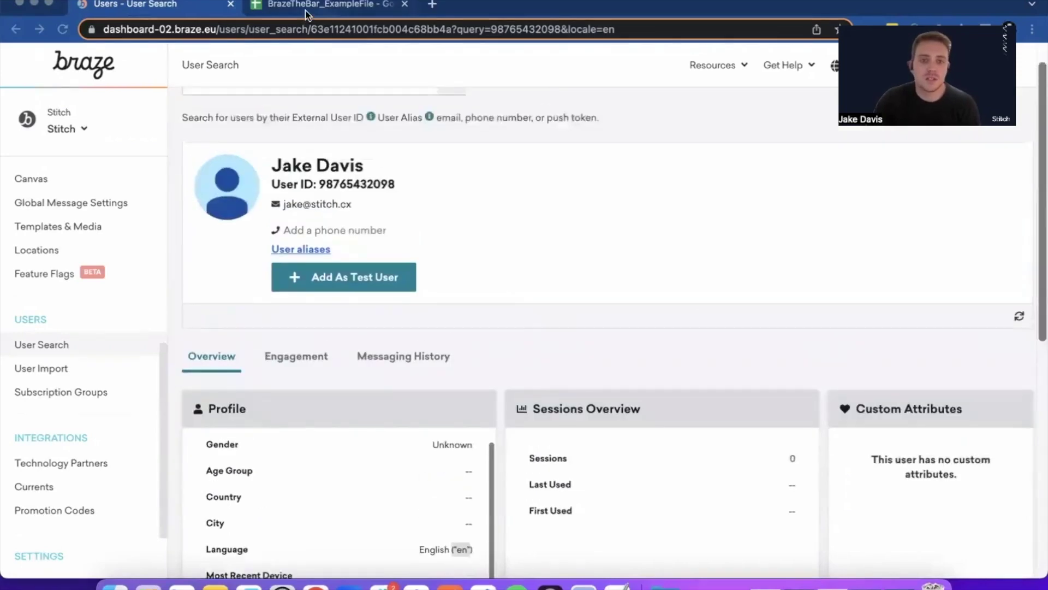
Step: Look up the second user's external_id and confirm their Language is Spanish (es)
left_click(324, 5)
left_click(158, 211)
key("super+c")
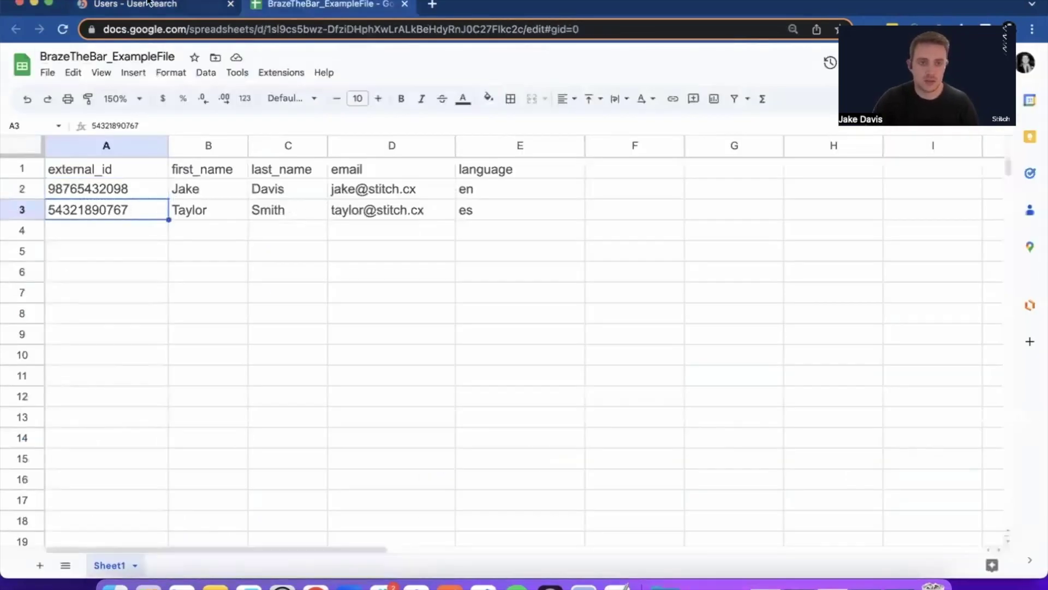
left_click(151, 5)
scroll(247, 125, "up", 1)
double_click(279, 117)
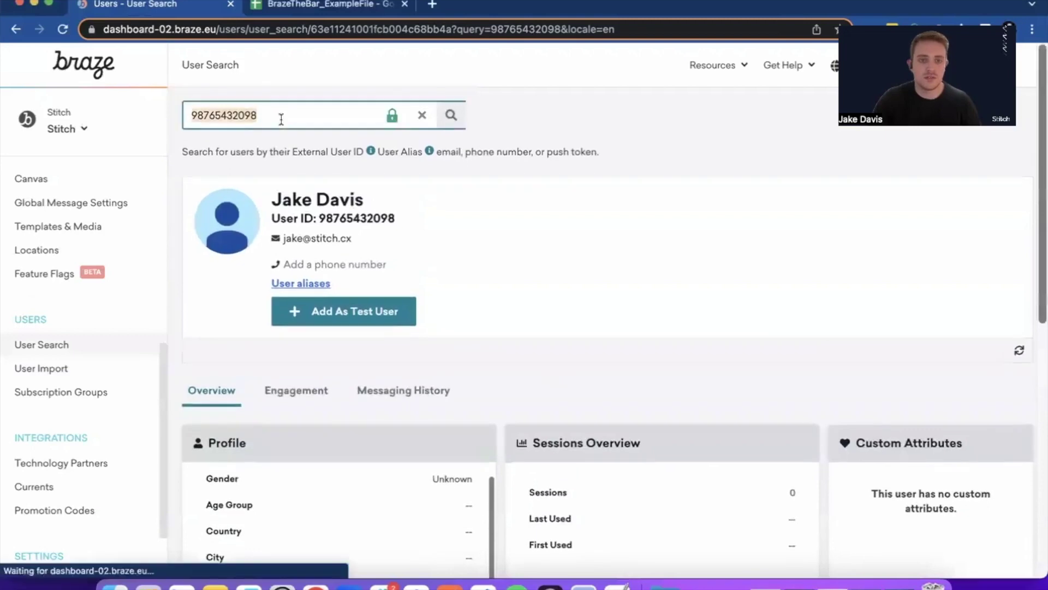
key("super+v")
left_click(451, 116)
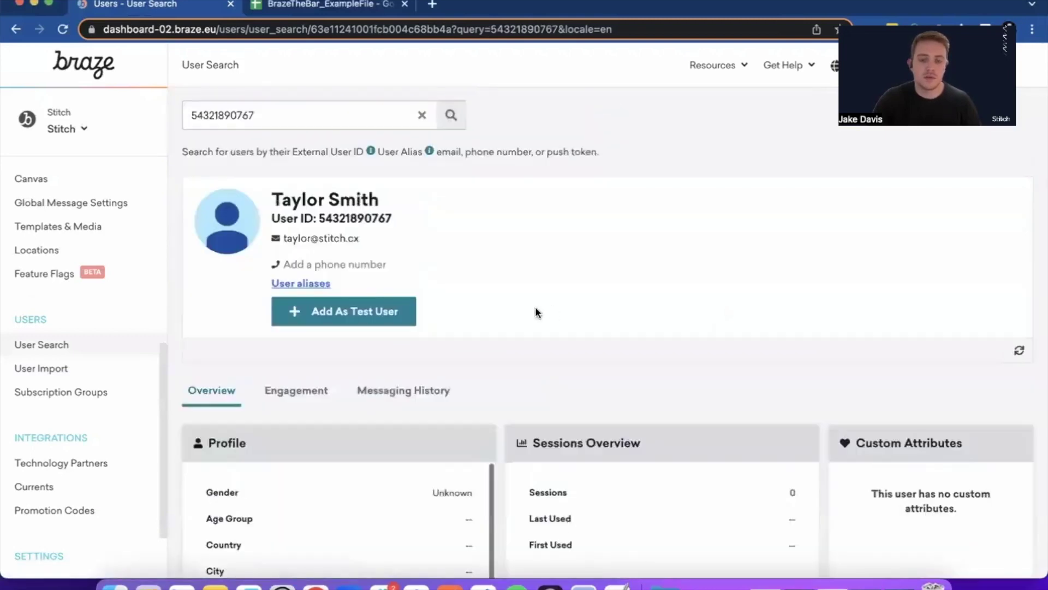
scroll(535, 307, "down", 3)
scroll(535, 306, "down", 1)
left_click_drag(477, 376, 435, 373)
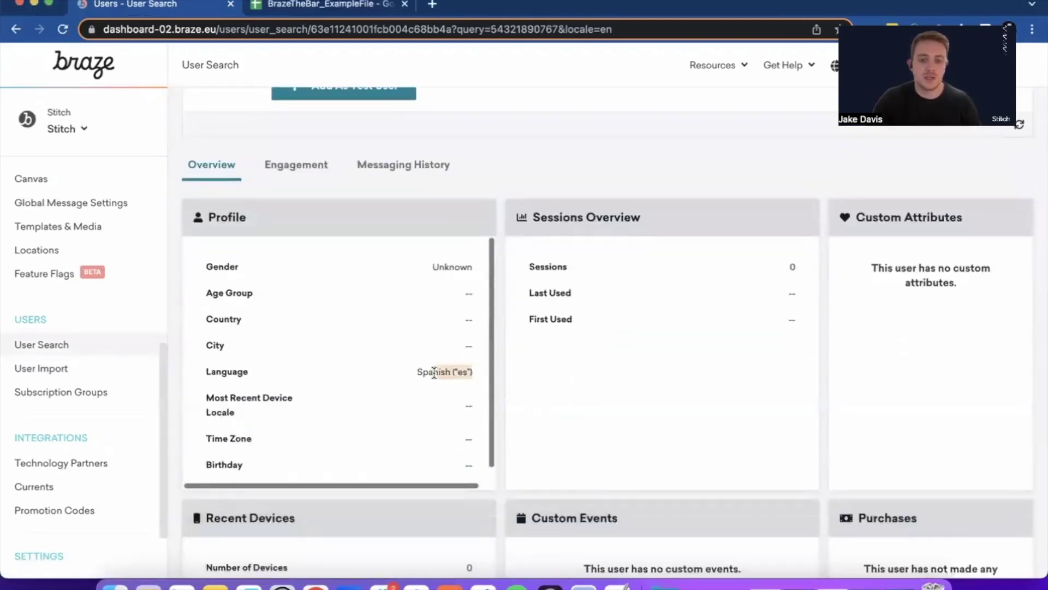
left_click(503, 194)
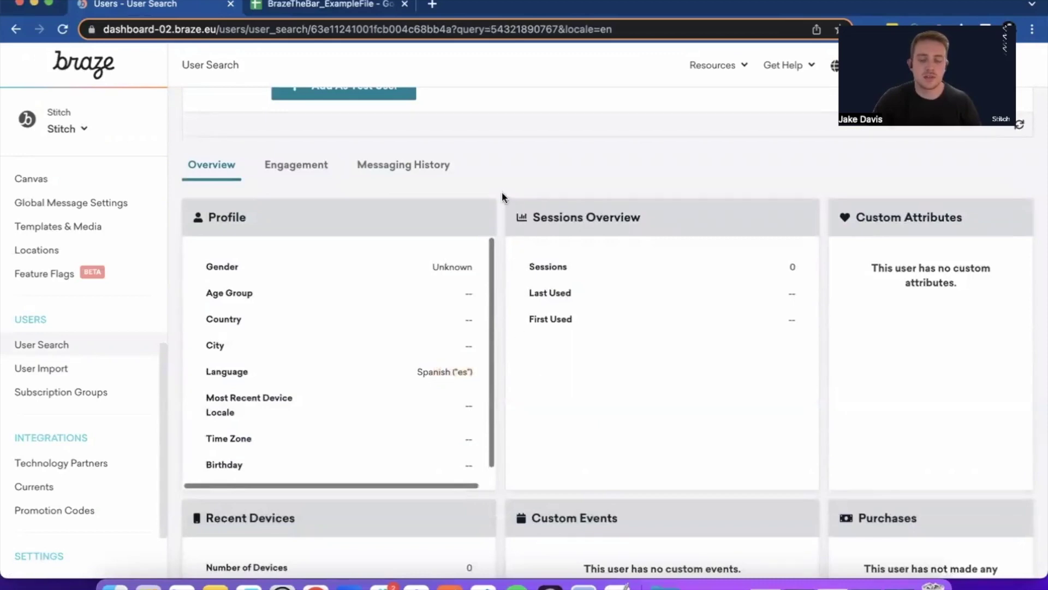
scroll(507, 184, "up", 2)
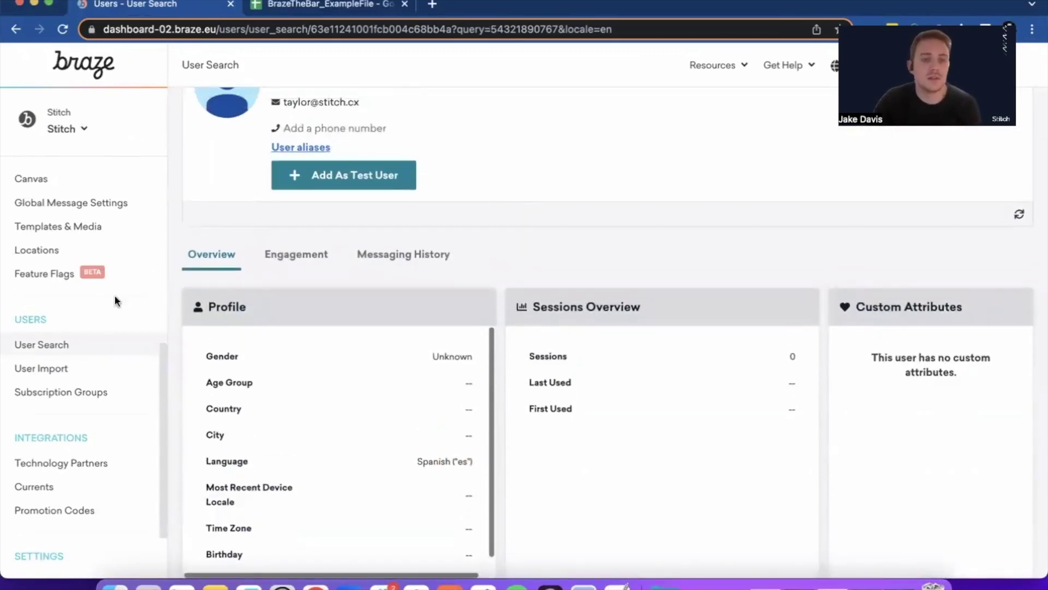
scroll(100, 316, "up", 4)
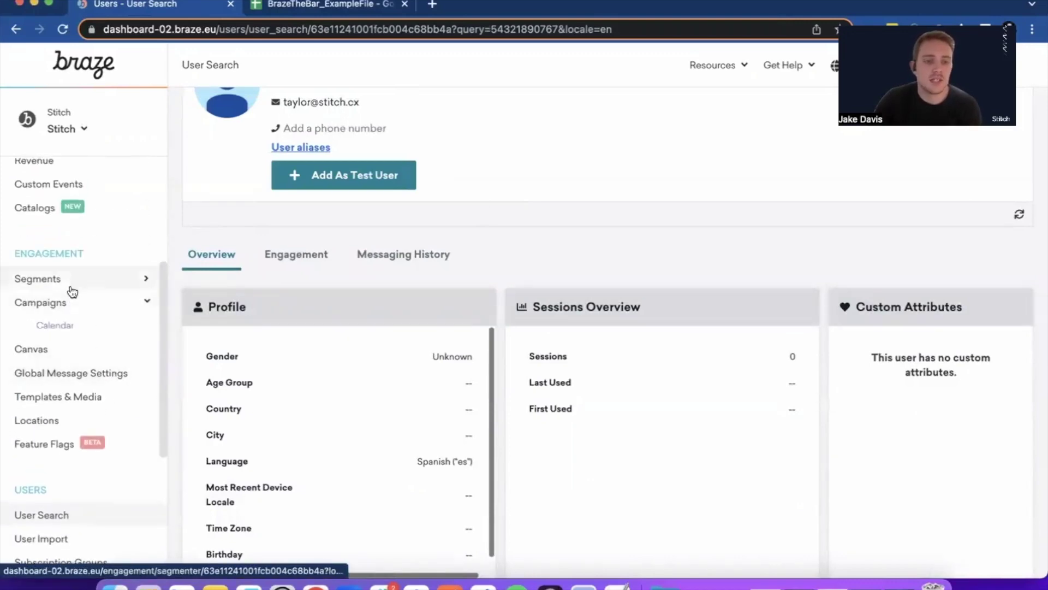
Step: Open the 'Braze the Bar - Liquid Language Testing' campaign for editing
left_click(60, 309)
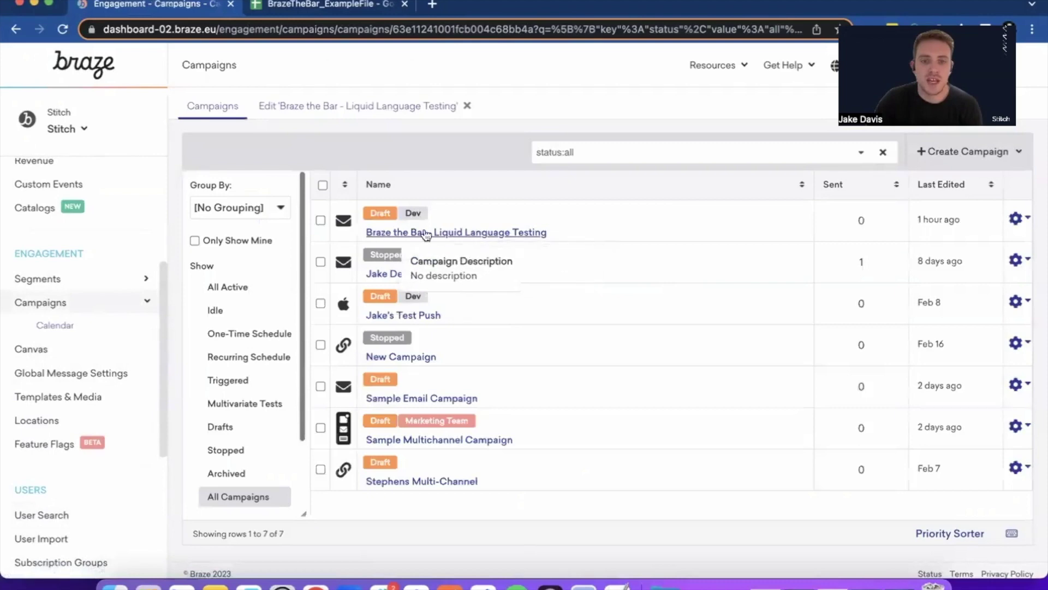
left_click(486, 233)
scroll(650, 286, "up", 15)
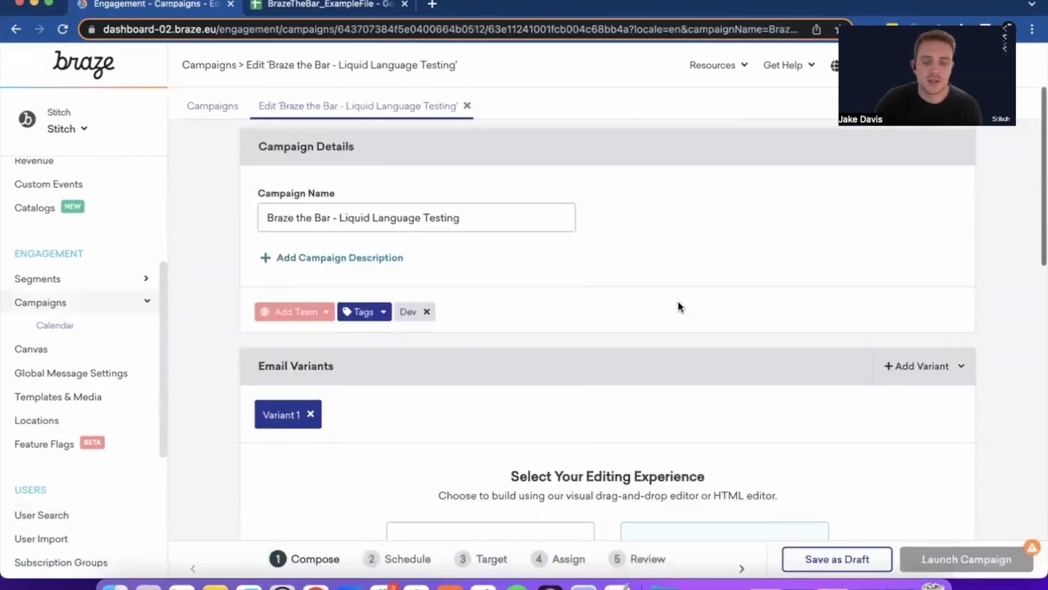
scroll(679, 306, "up", 1)
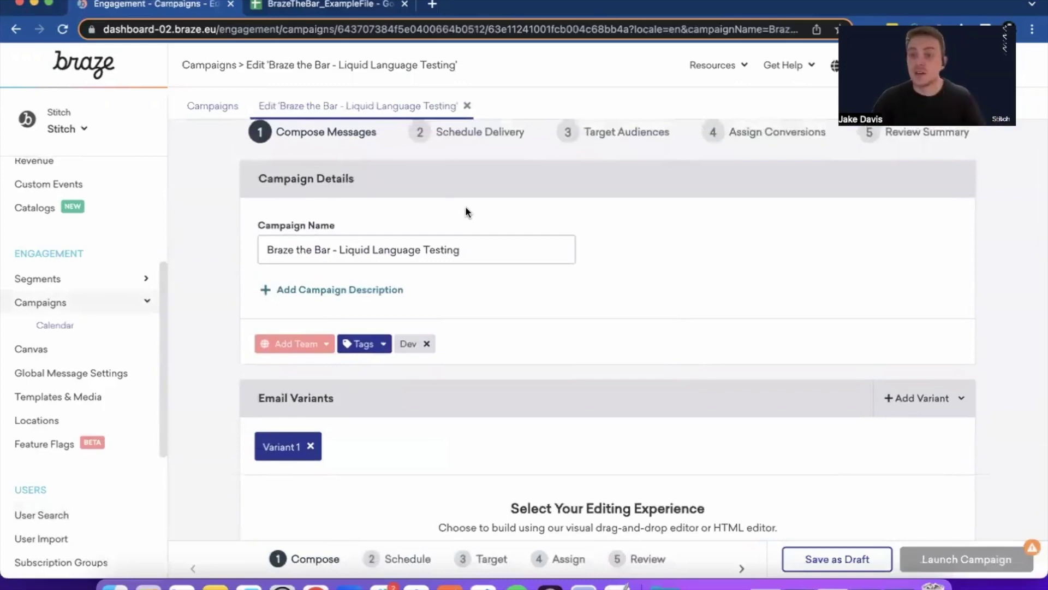
scroll(644, 316, "down", 6)
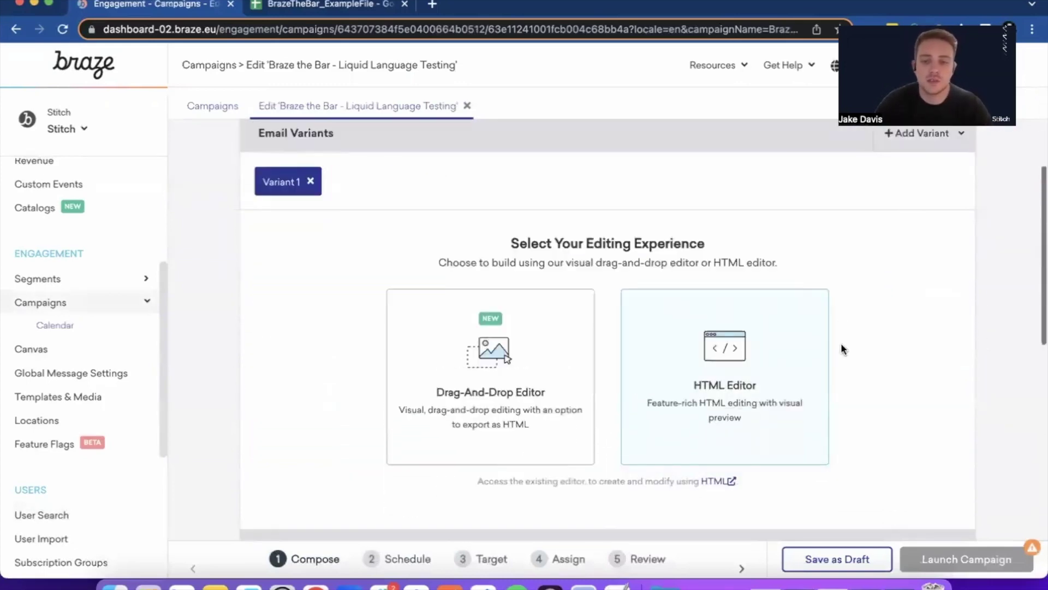
scroll(543, 342, "down", 2)
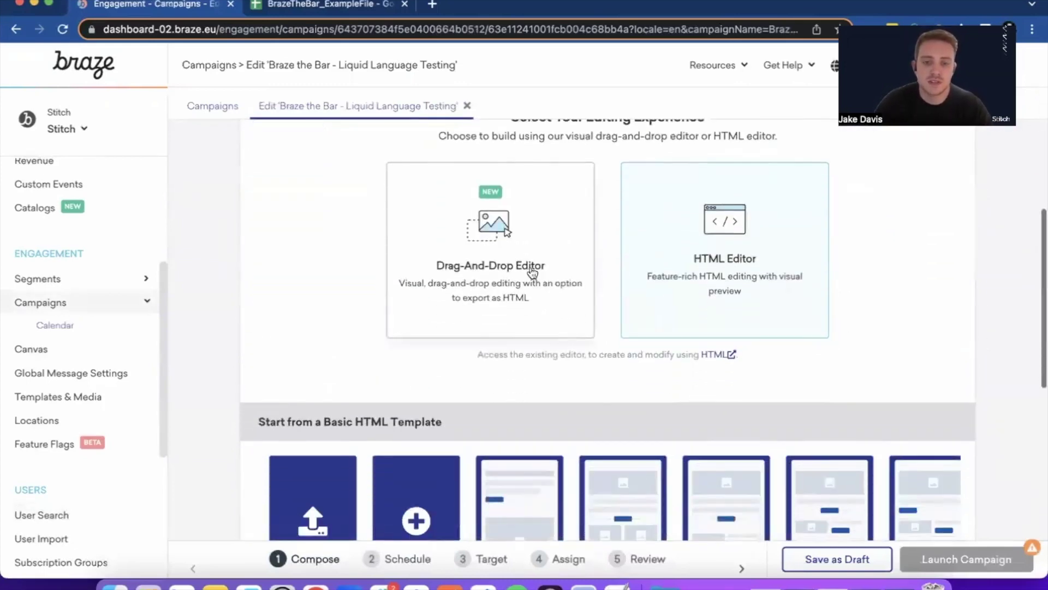
Step: Build the email in the Drag-And-Drop Editor from the Mystery Sale template
left_click(527, 261)
scroll(527, 261, "down", 3)
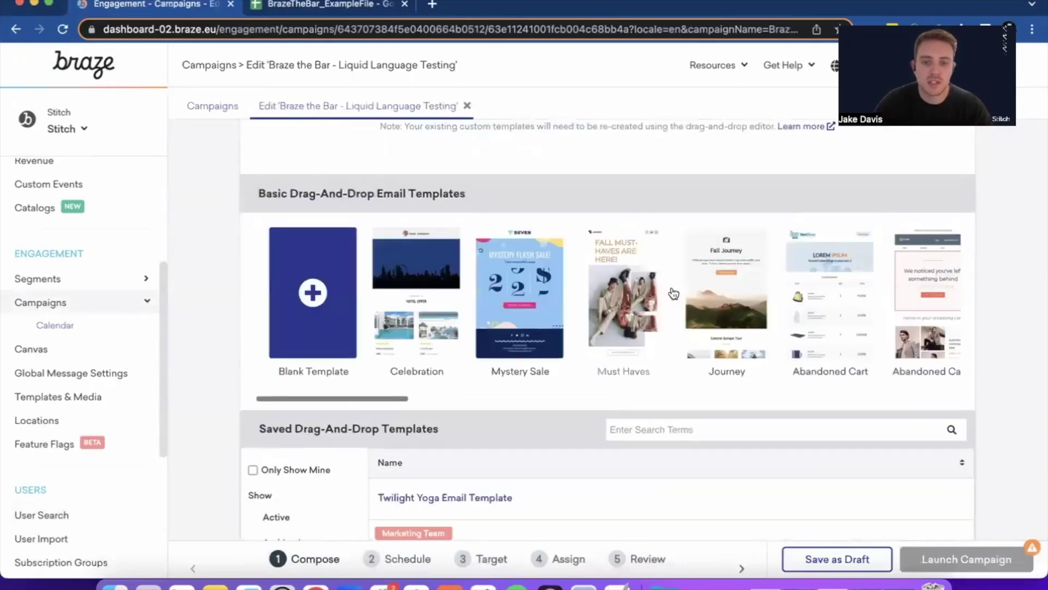
left_click(526, 303)
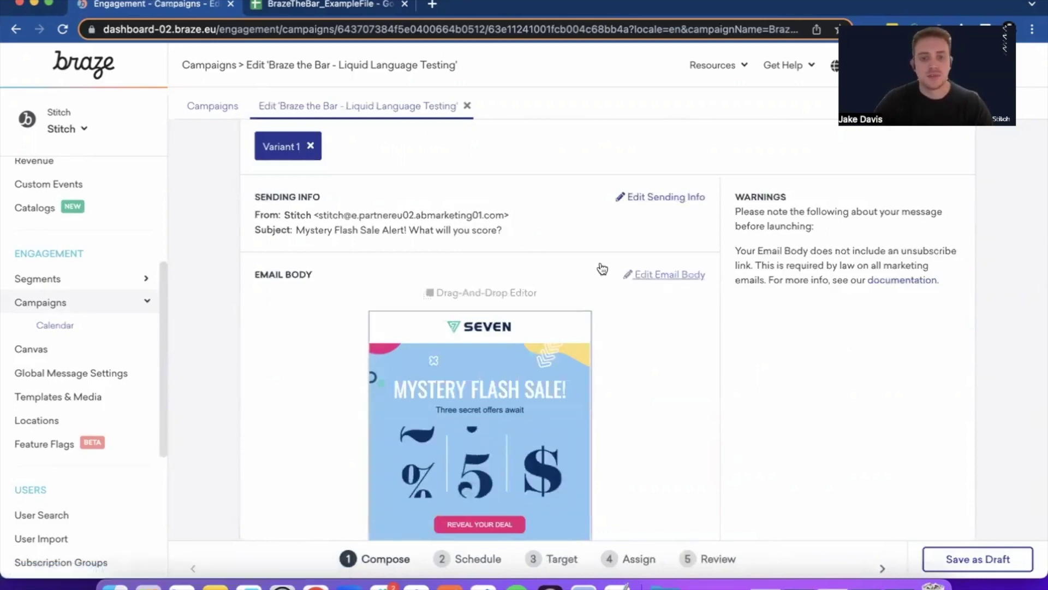
scroll(554, 263, "down", 3)
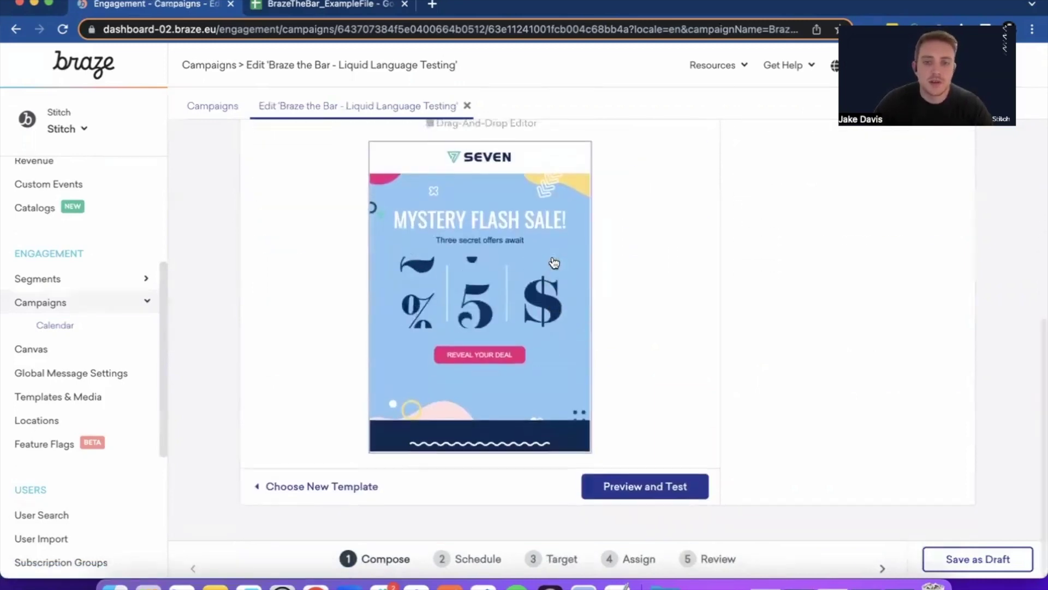
scroll(555, 263, "up", 5)
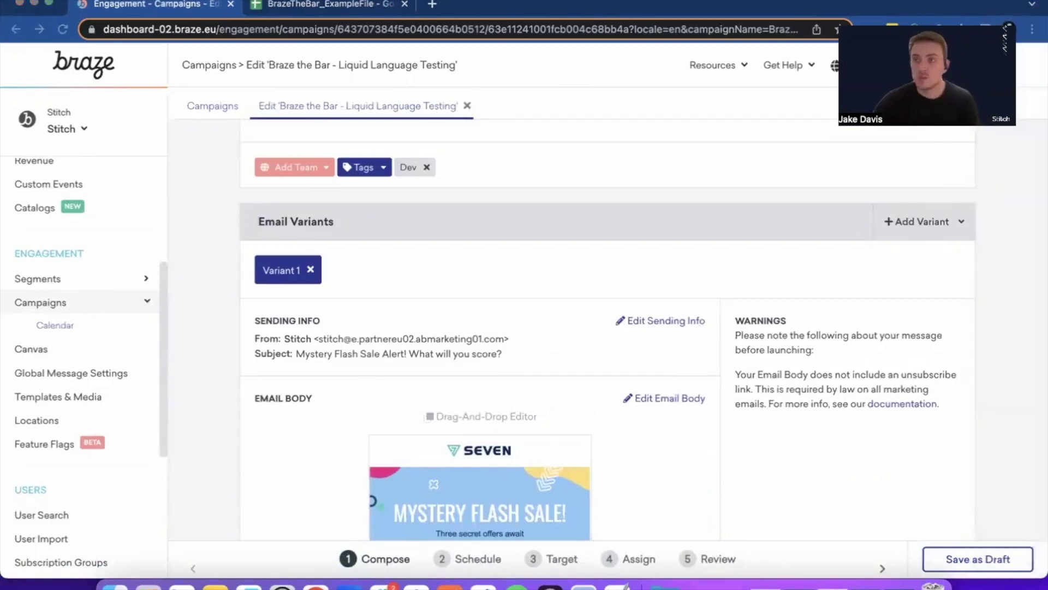
scroll(896, 210, "up", 1)
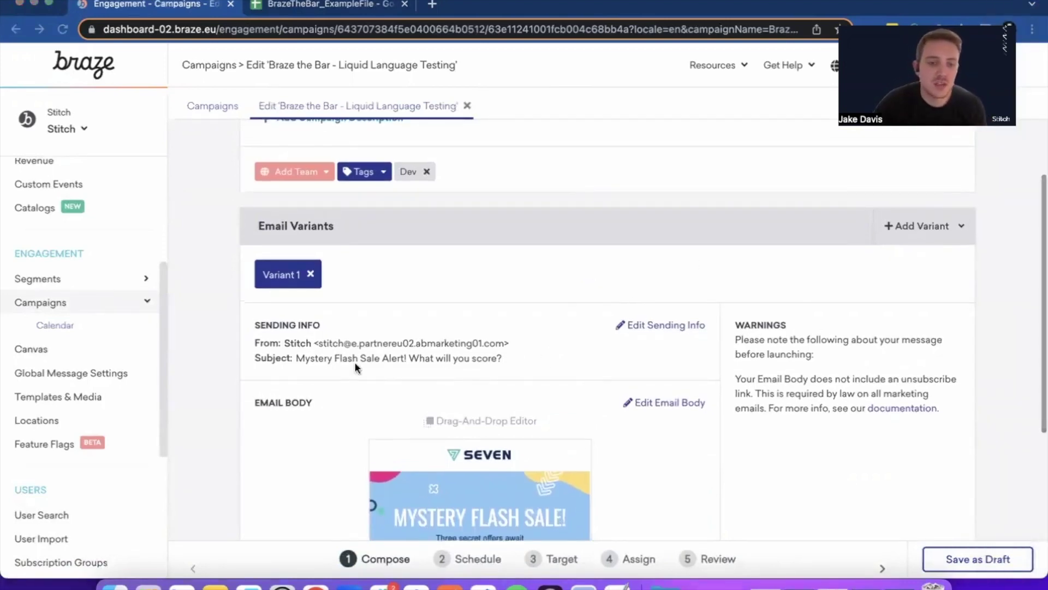
scroll(458, 359, "down", 2)
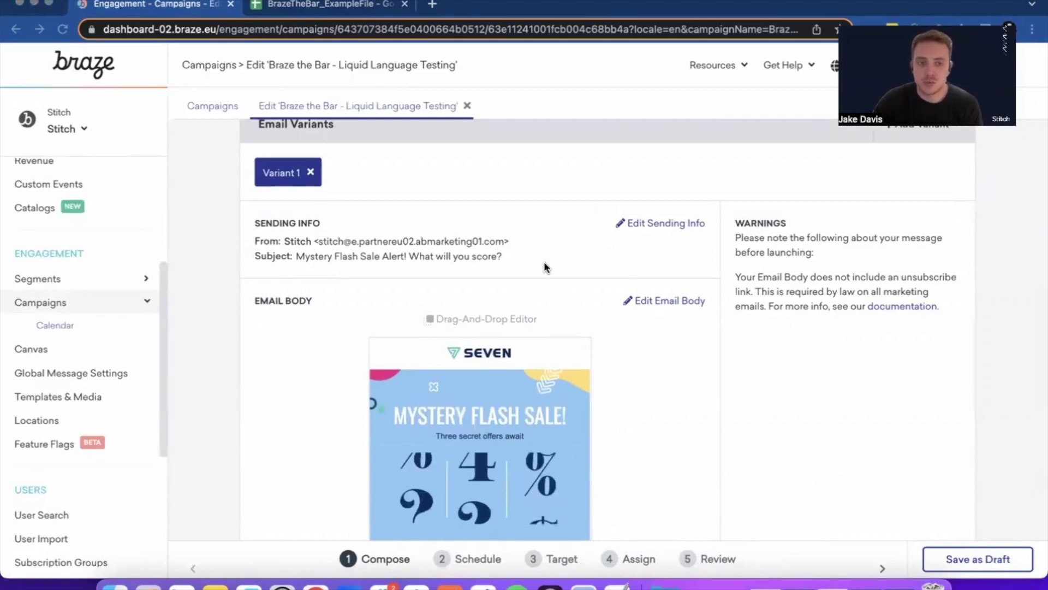
scroll(574, 254, "down", 1)
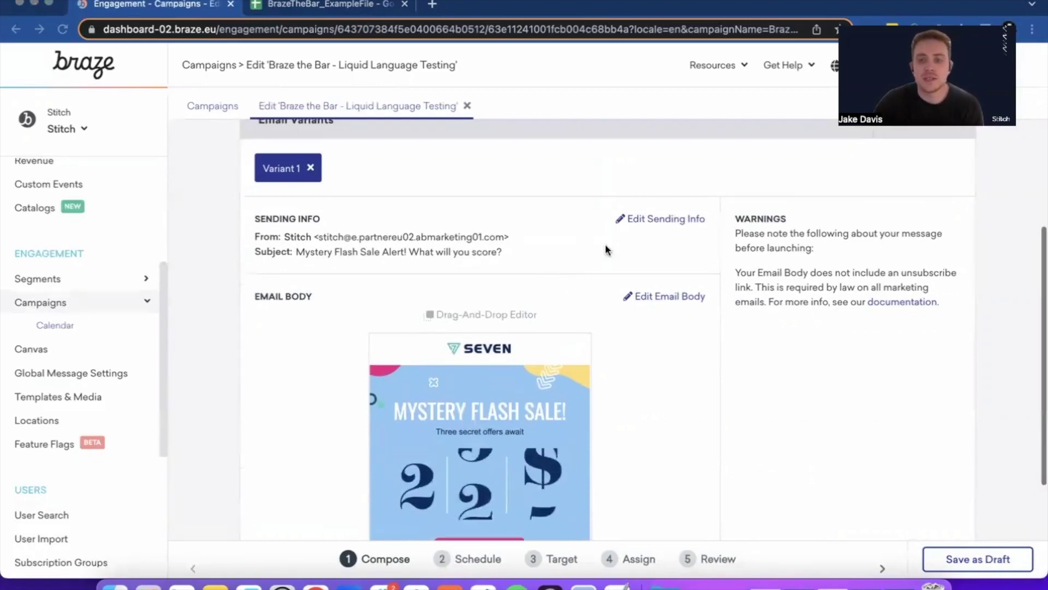
left_click(661, 221)
Step: Enlarge the Subject box and put the cursor at the start of the subject
scroll(480, 300, "down", 2)
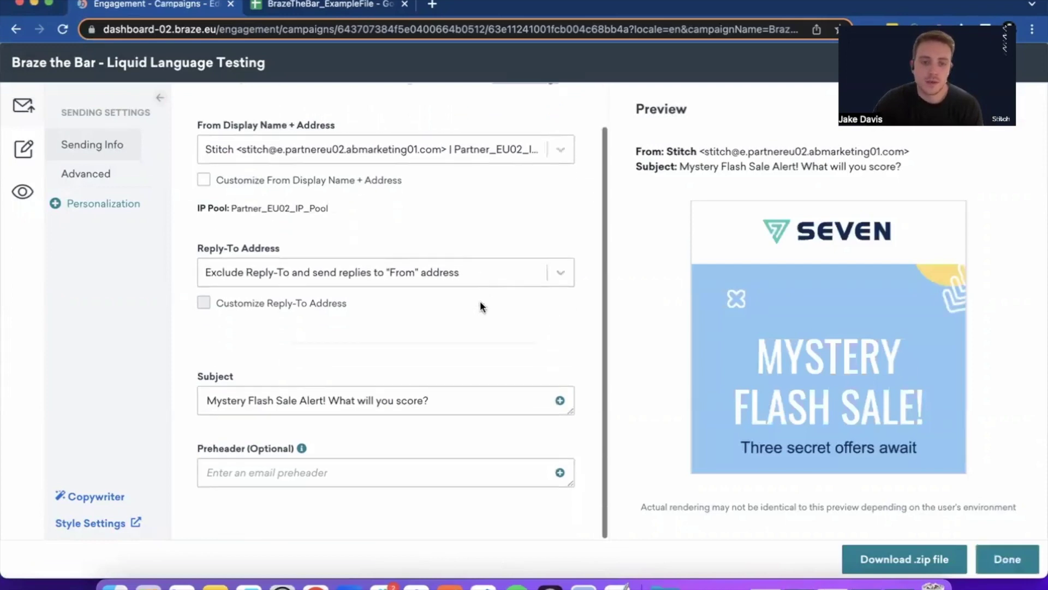
left_click_drag(573, 419, 571, 544)
scroll(565, 409, "down", 3)
left_click_drag(571, 461, 571, 498)
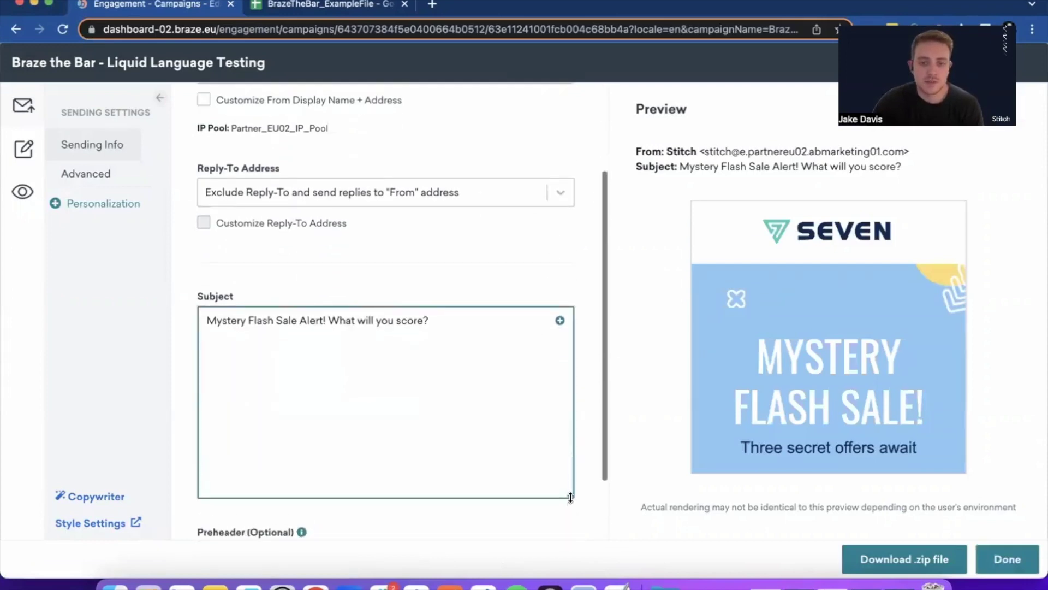
scroll(437, 305, "down", 3)
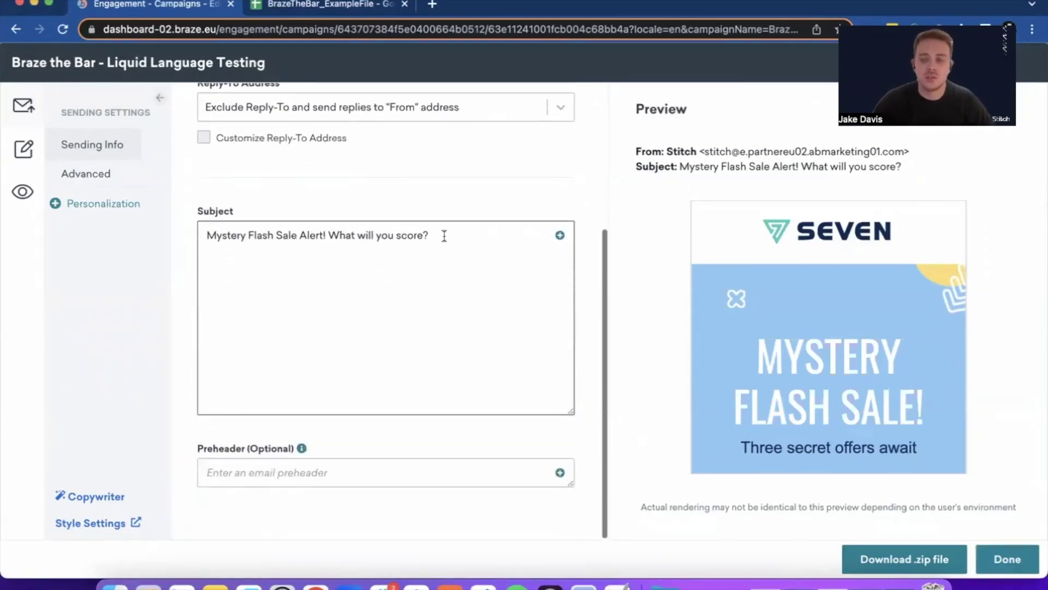
left_click(207, 236)
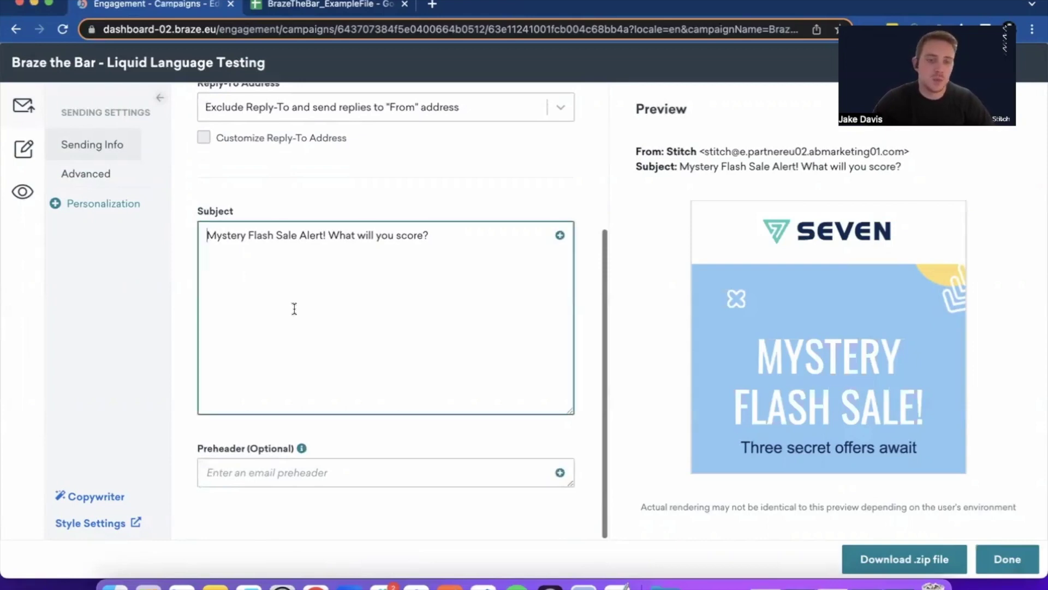
Step: Generate the language attribute's Liquid snippet {{${language}}} in Personalization
left_click(89, 205)
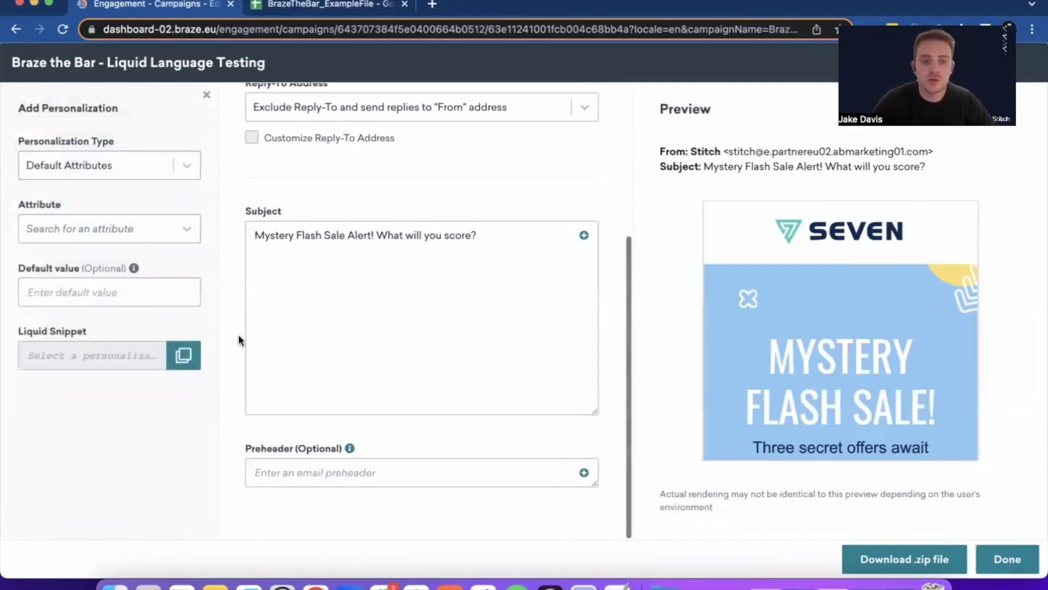
left_click(88, 226)
left_click(122, 371)
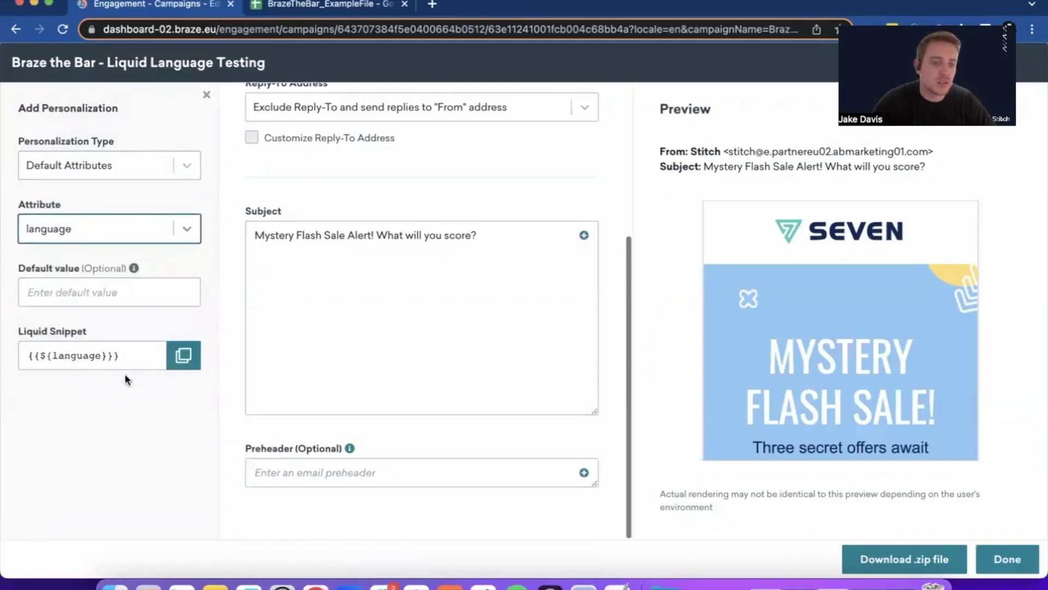
left_click(39, 356)
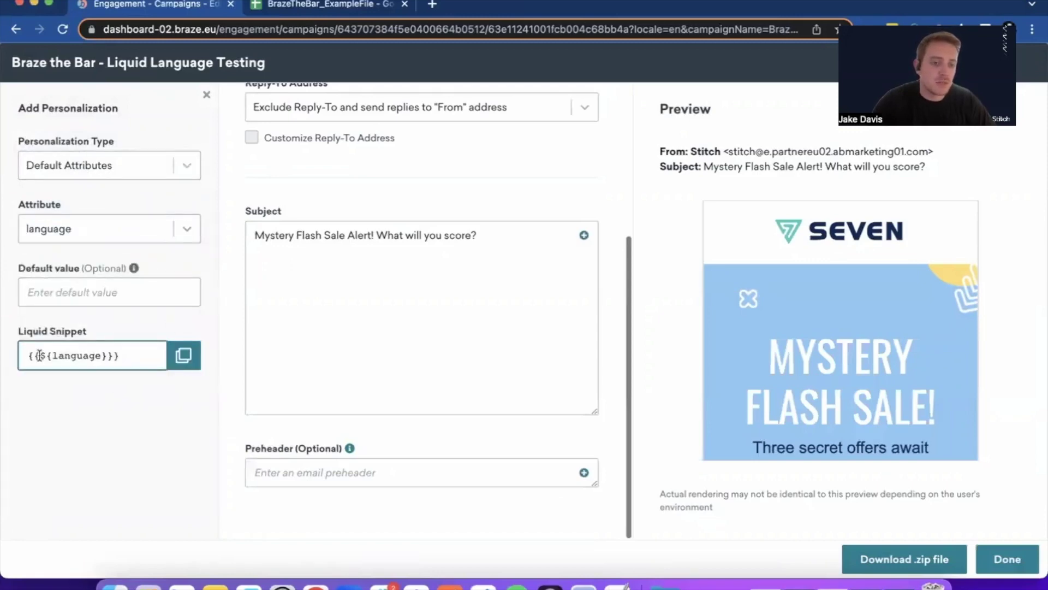
left_click_drag(39, 356, 122, 355)
left_click(108, 356)
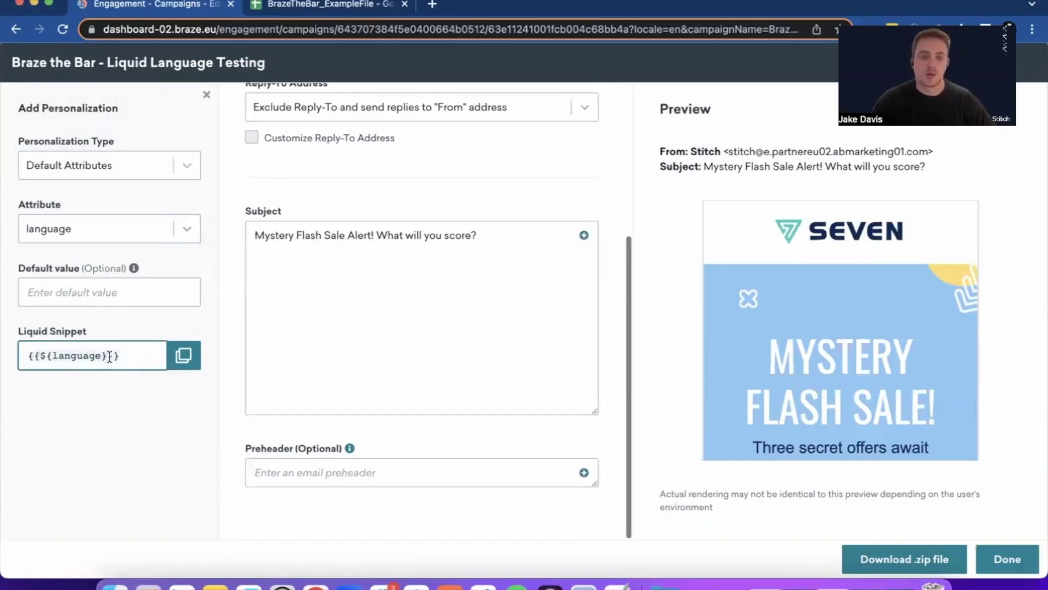
Step: Replace the old subject with the opening condition {% if ${language} == 'en' %}
left_click(259, 239)
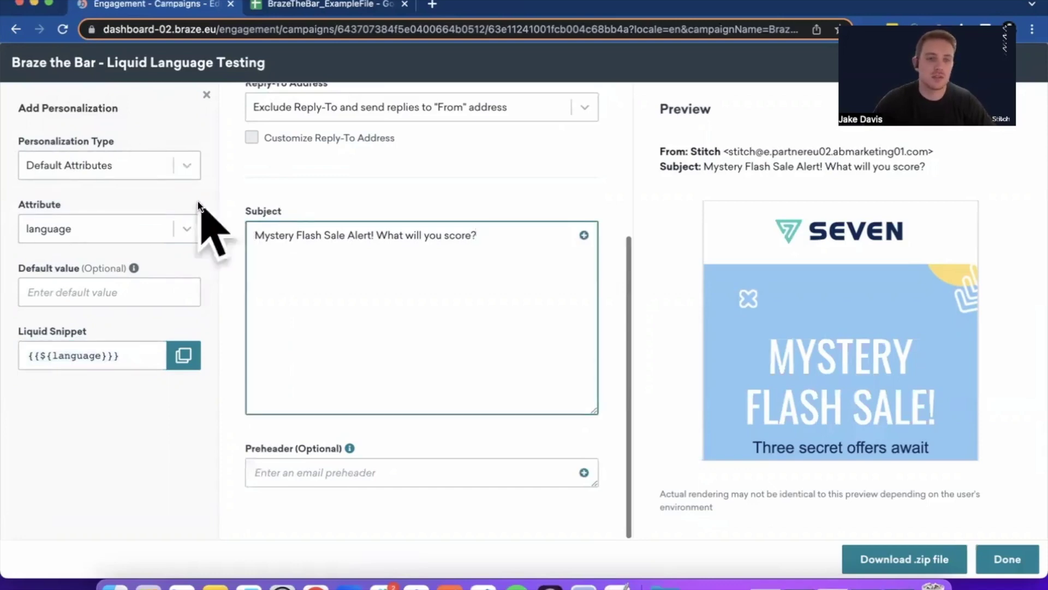
left_click(206, 95)
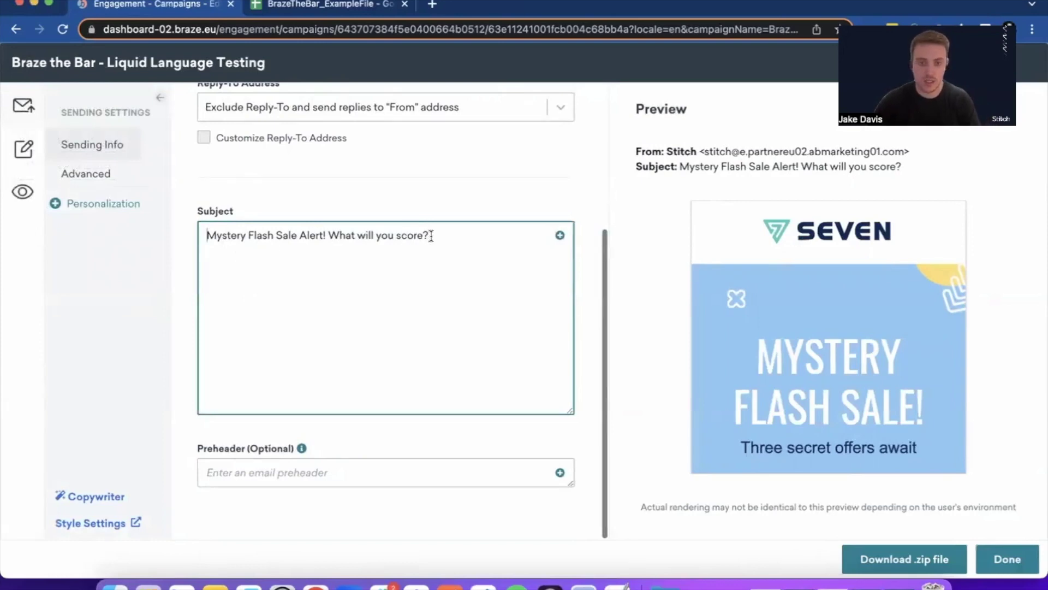
left_click_drag(431, 236, 194, 235)
key("super+c")
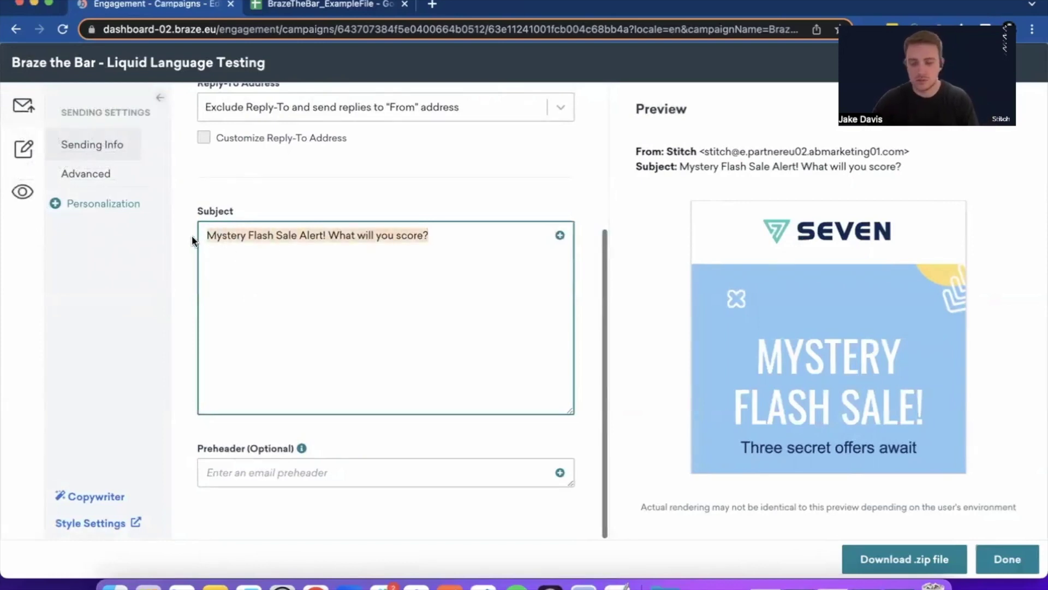
key("BackSpace")
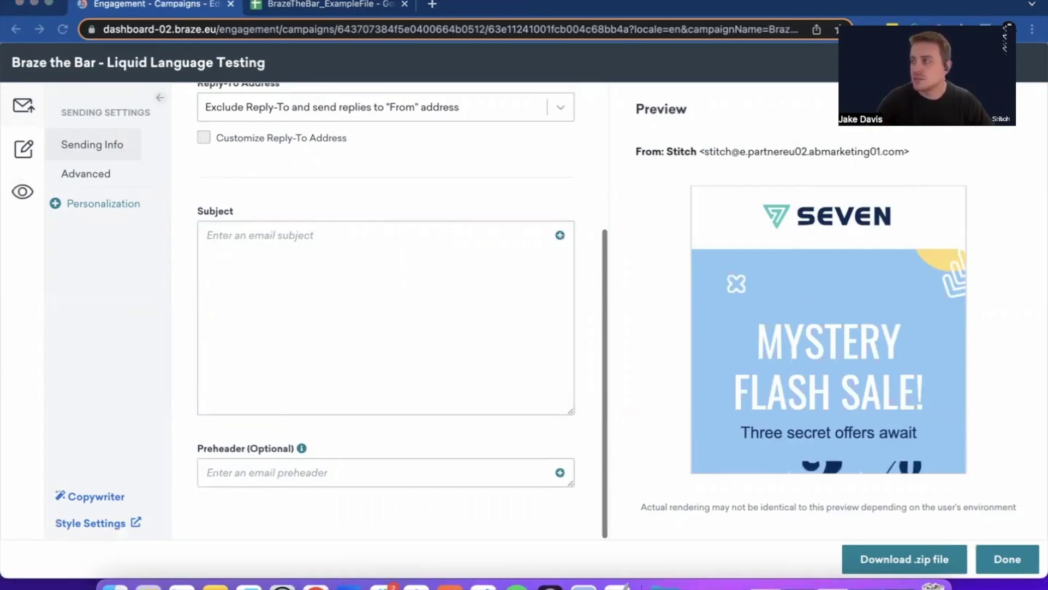
left_click(229, 239)
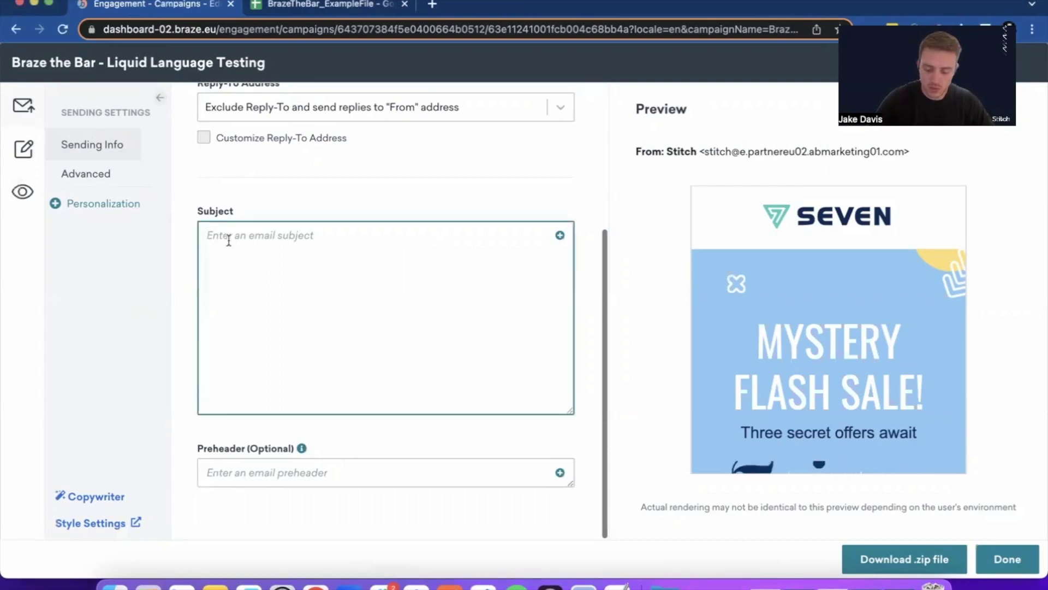
type("{%")
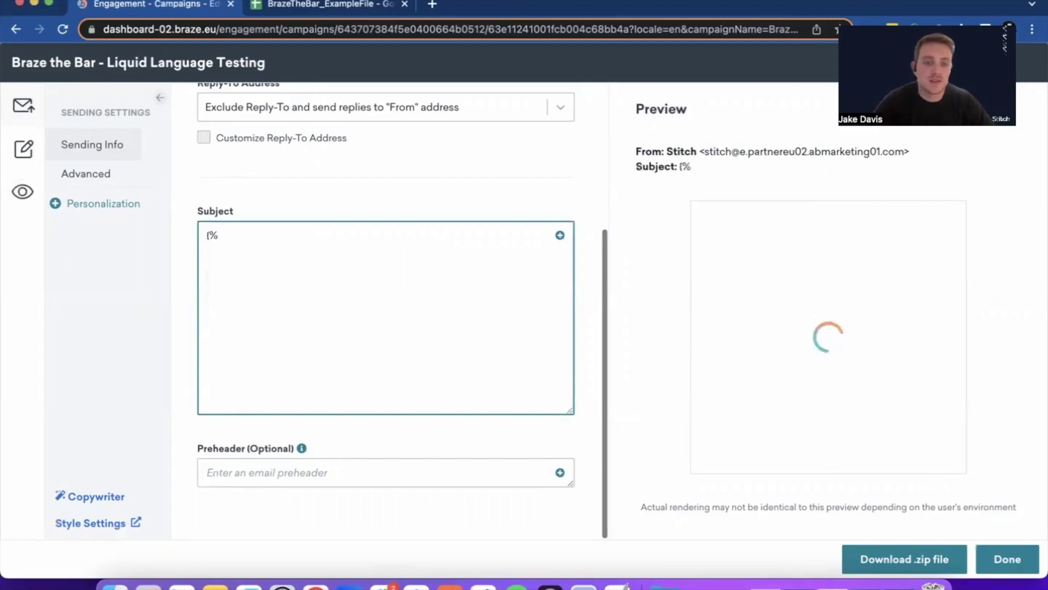
type(" if")
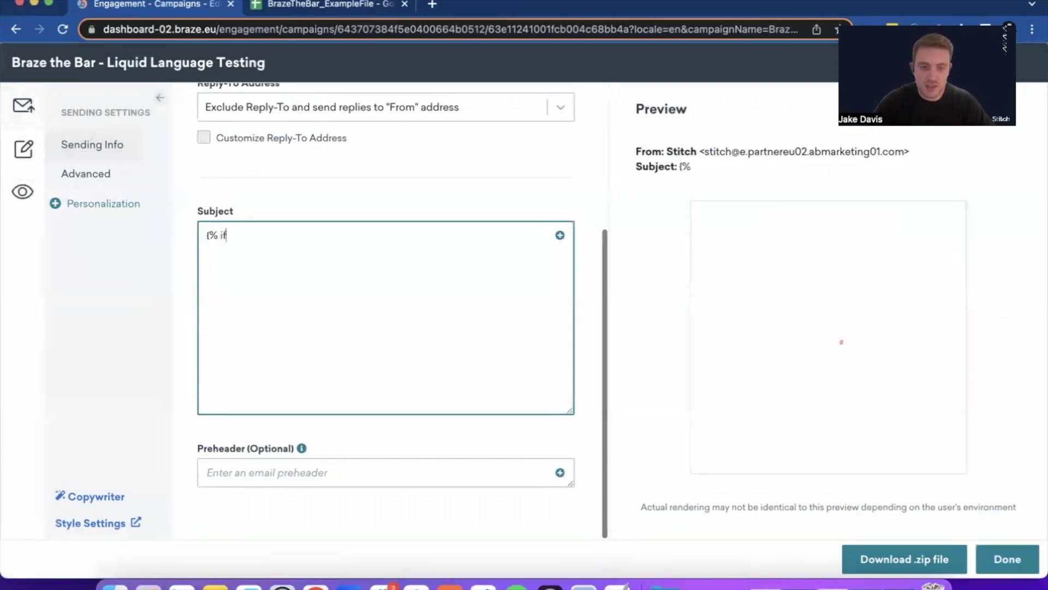
type(" $")
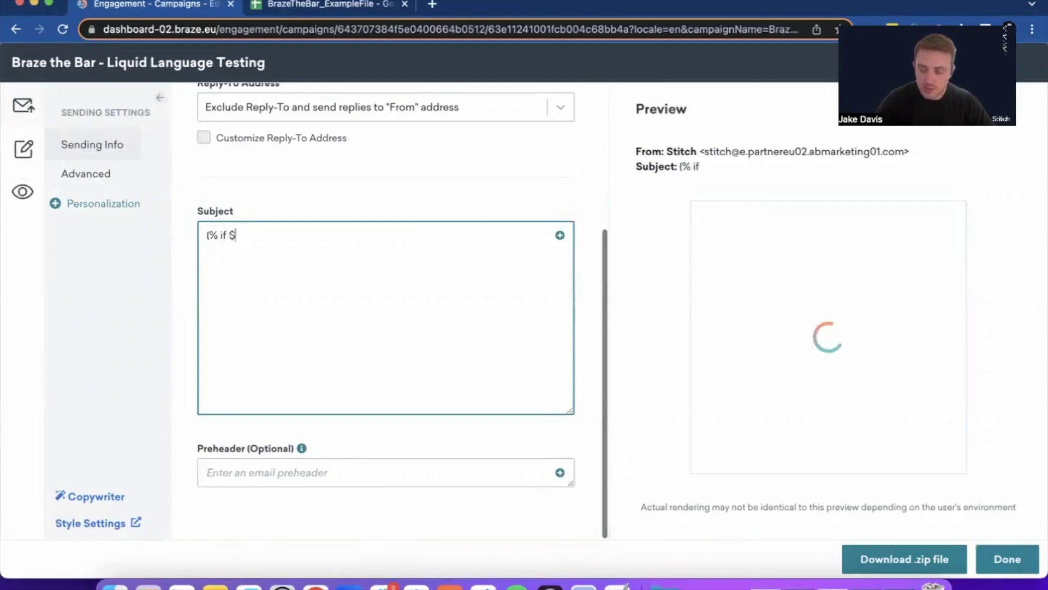
type("{")
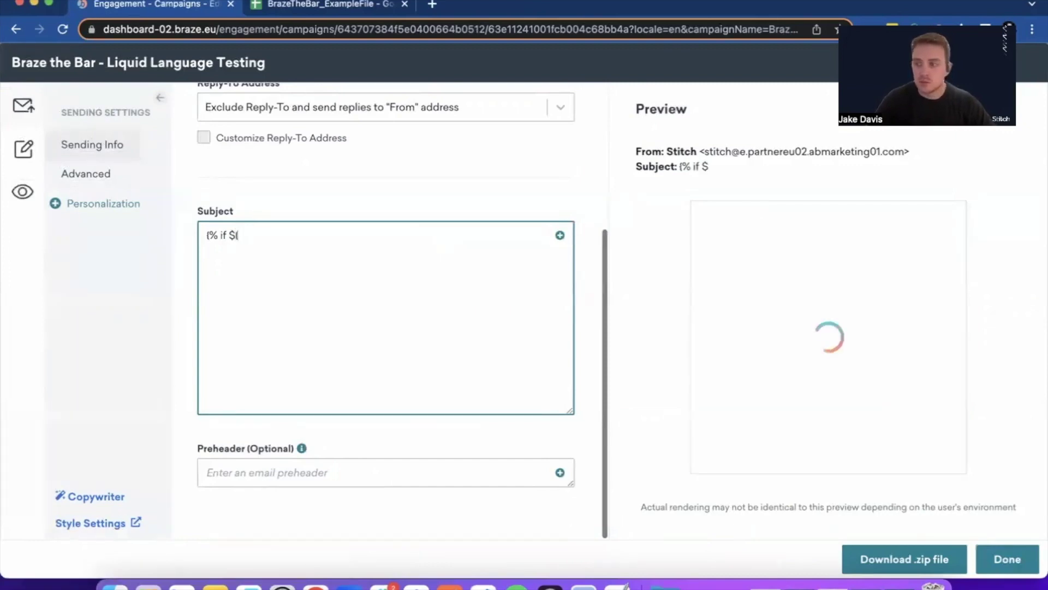
type("language")
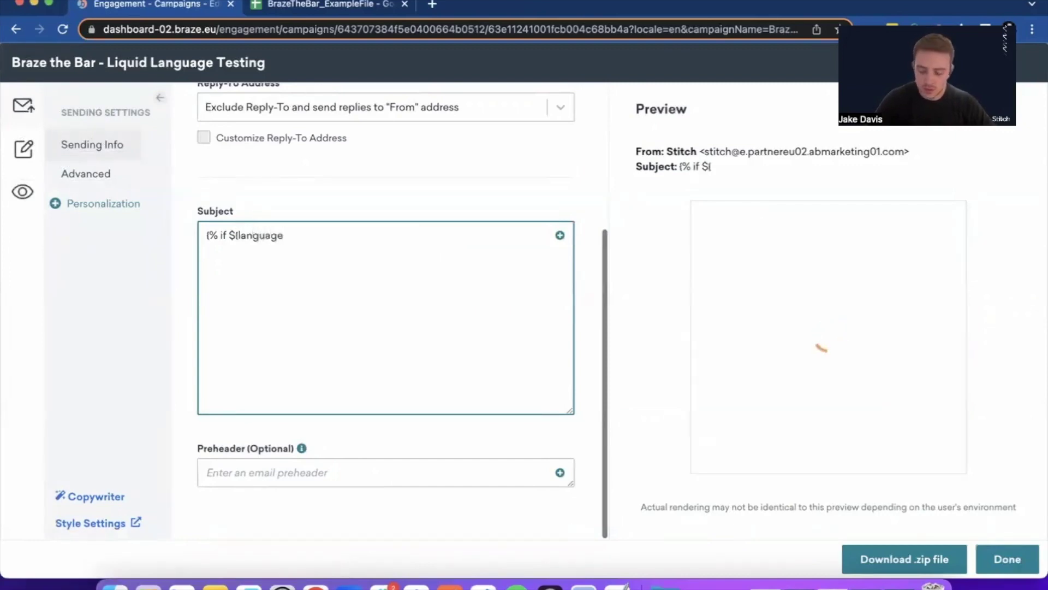
type("}")
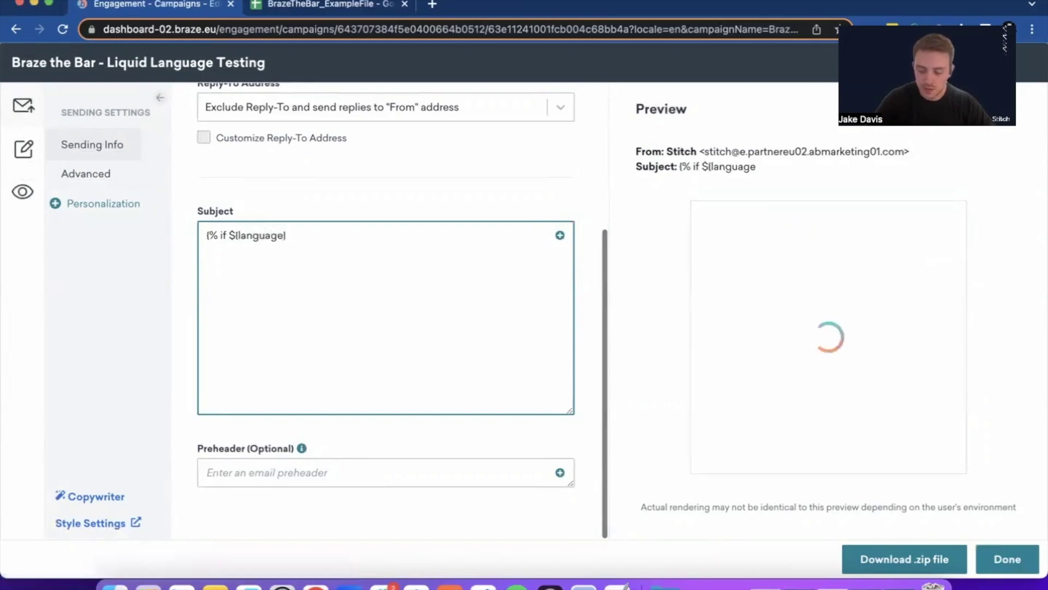
type(" =")
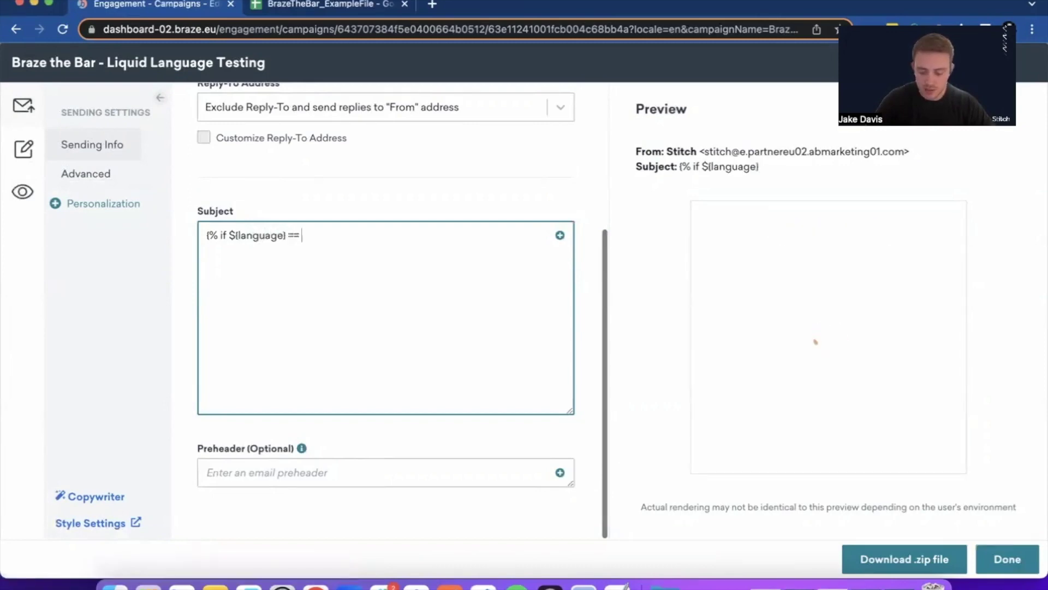
type("= 'en' %")
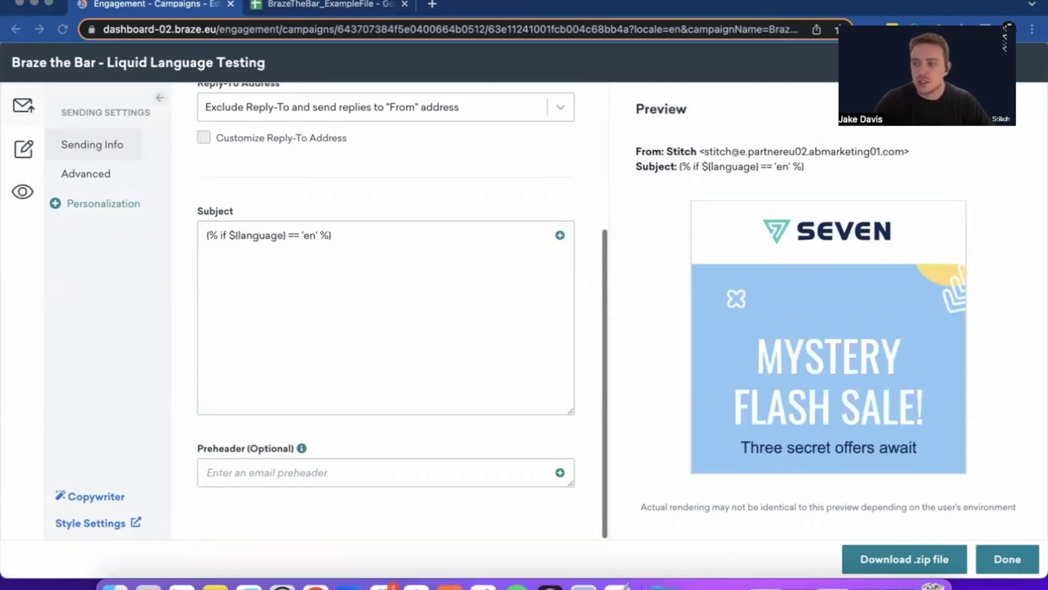
Step: Paste the English subject under the 'en' condition and add {% elsif ${language} == 'es' %}
left_click(253, 263)
key("super+v")
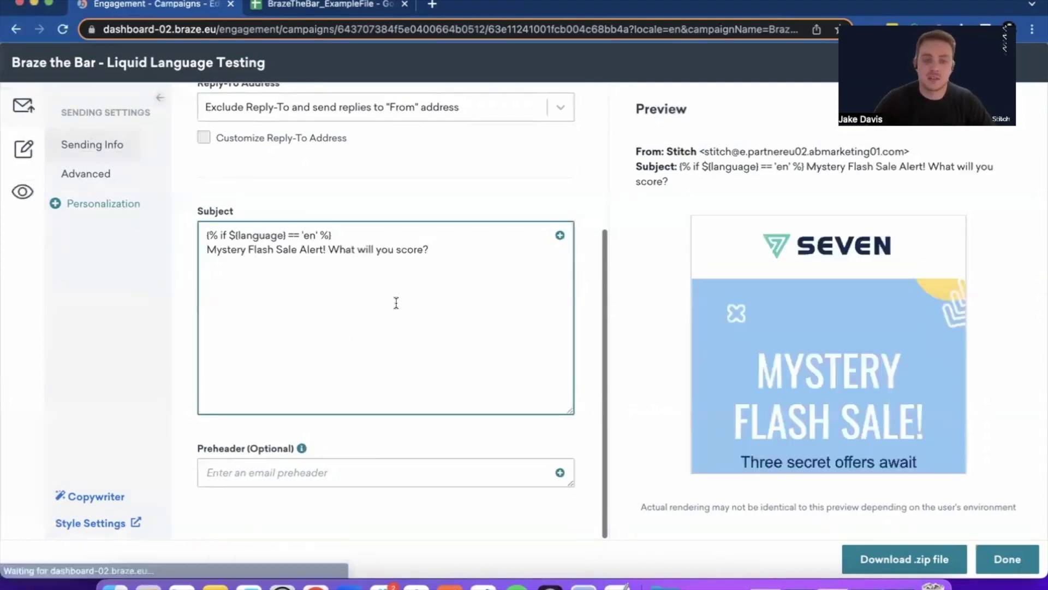
key("Return")
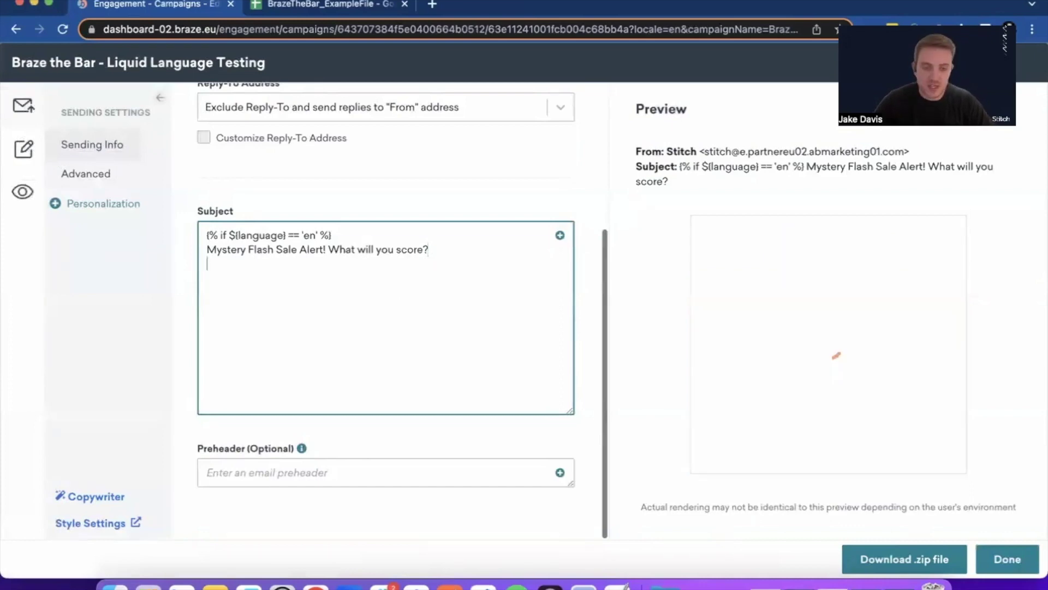
type("{")
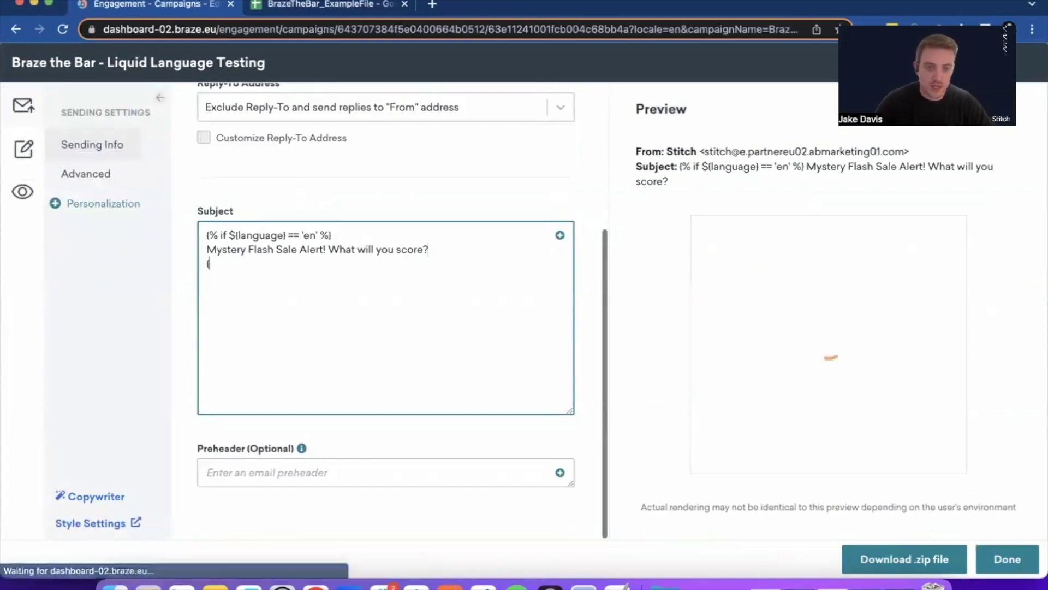
type("% els")
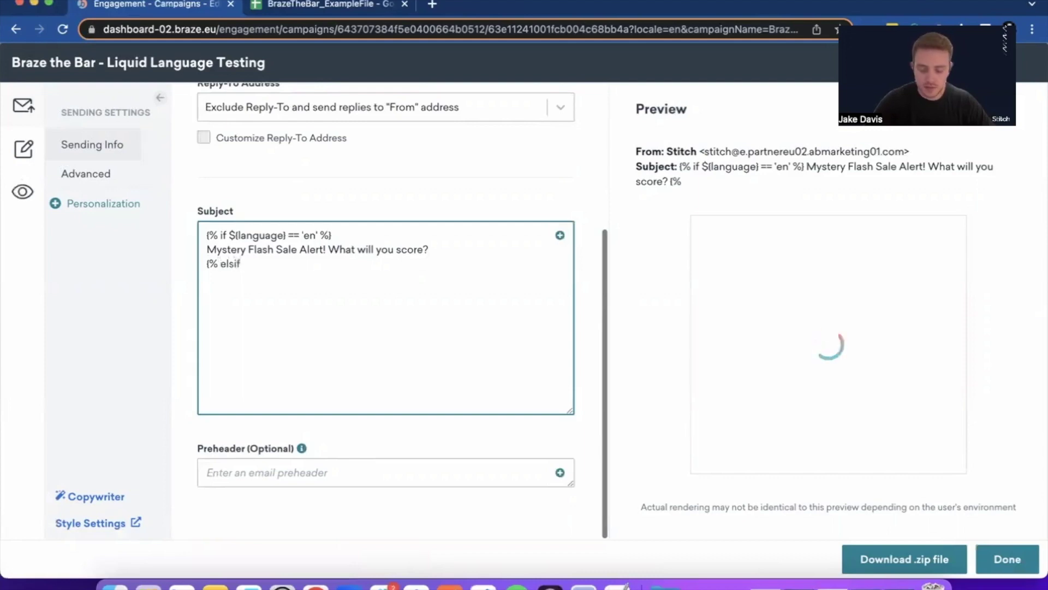
type("if")
left_click_drag(323, 234, 229, 235)
key("ctrl+c")
left_click(253, 262)
key("ctrl+v")
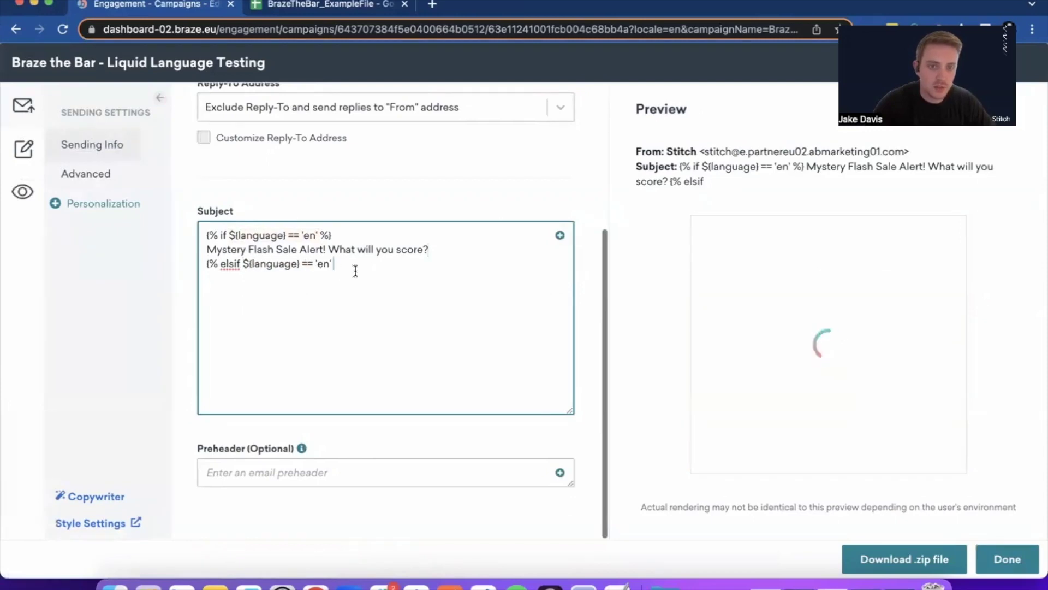
type("$}")
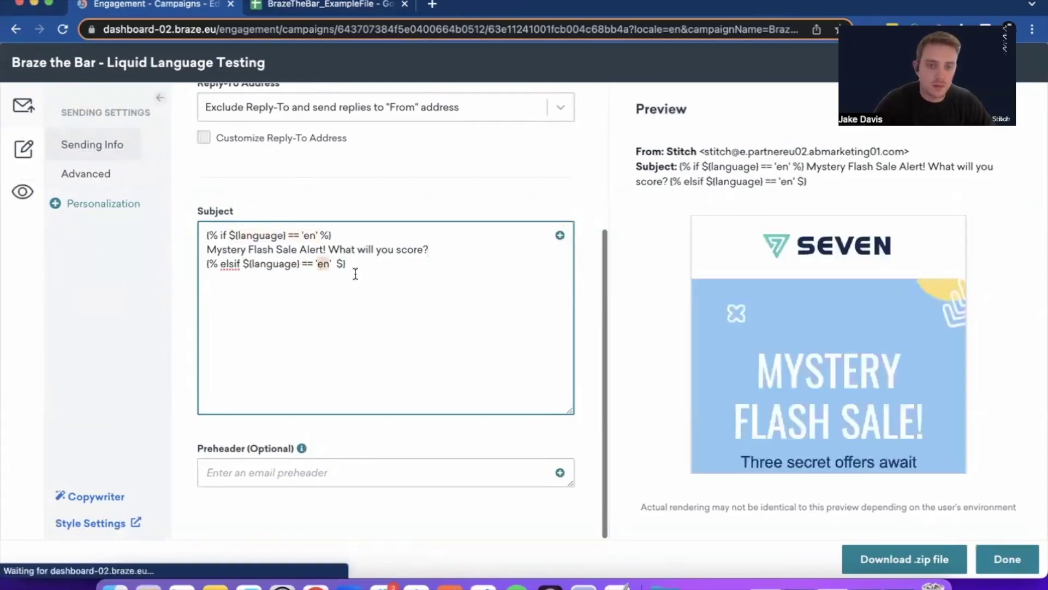
type("es")
left_click(356, 275)
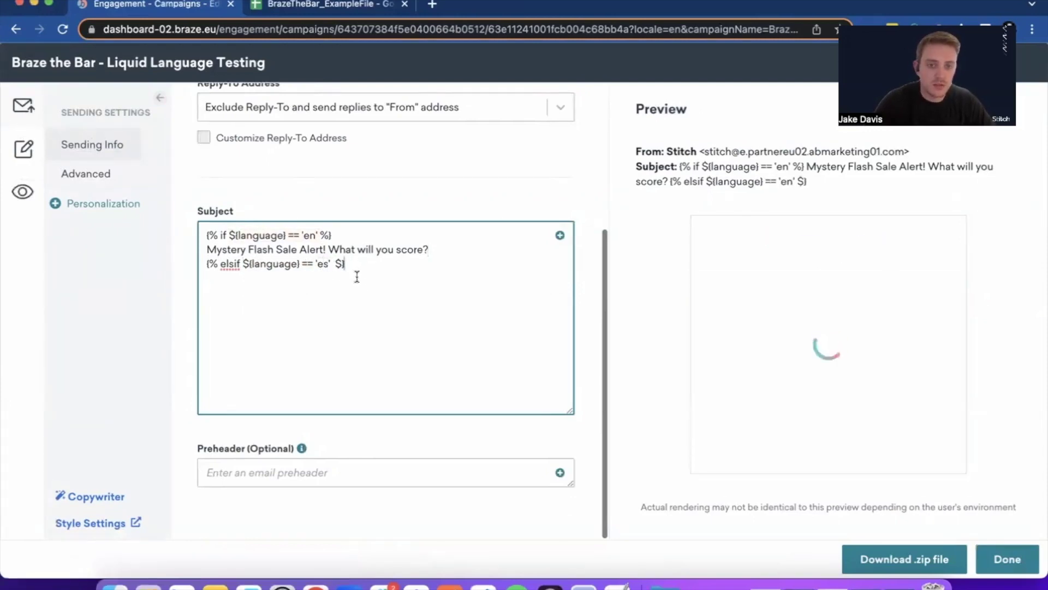
key("BackSpace")
key("BackSpace")
type("%}")
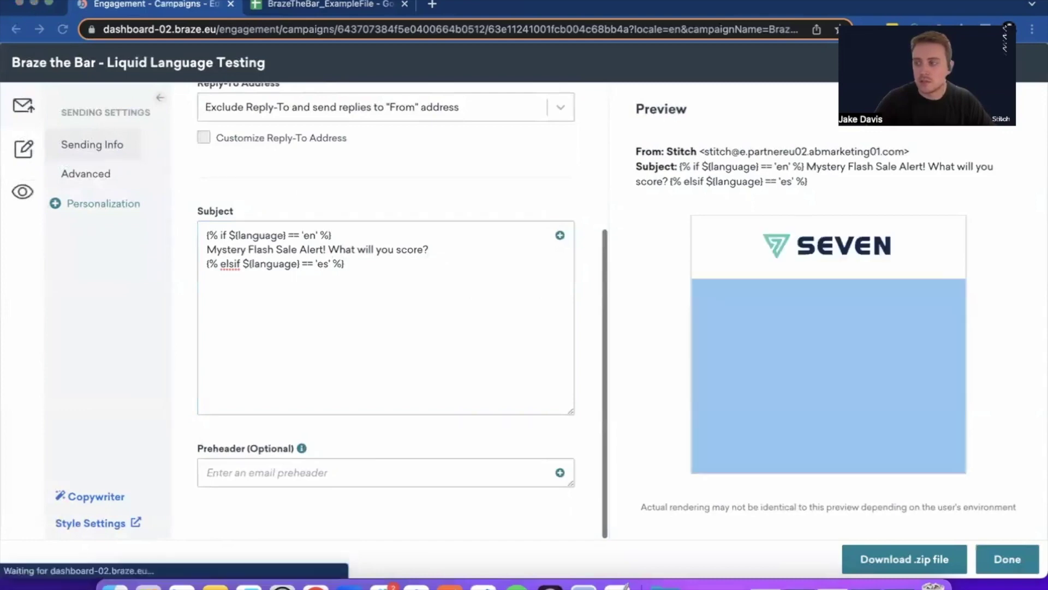
Step: Paste the Spanish subject line under the elsif and begin the {% else %} tag
left_click(230, 278)
key("super+v")
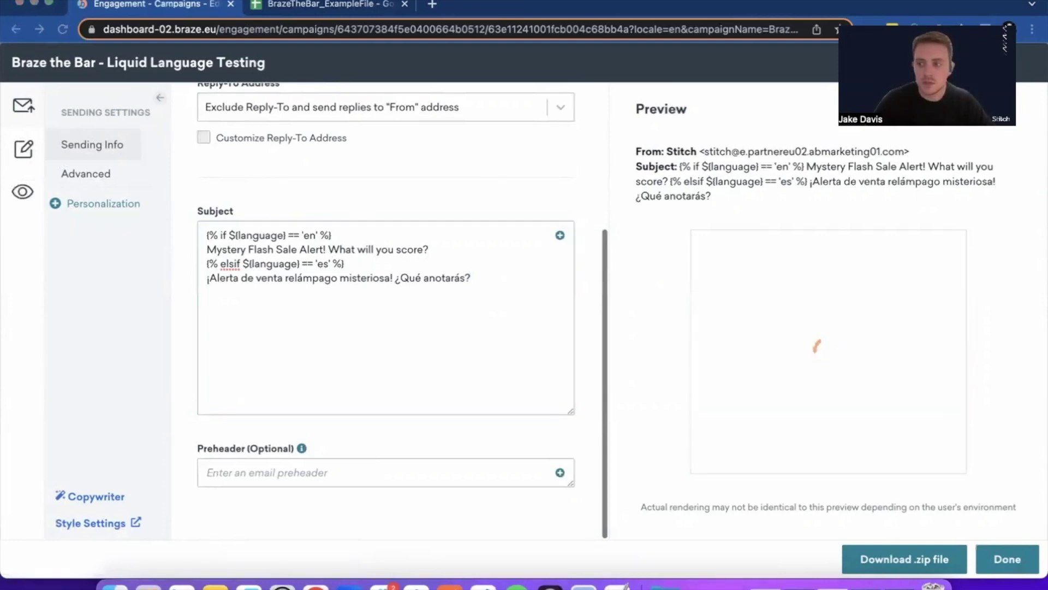
left_click(877, 98)
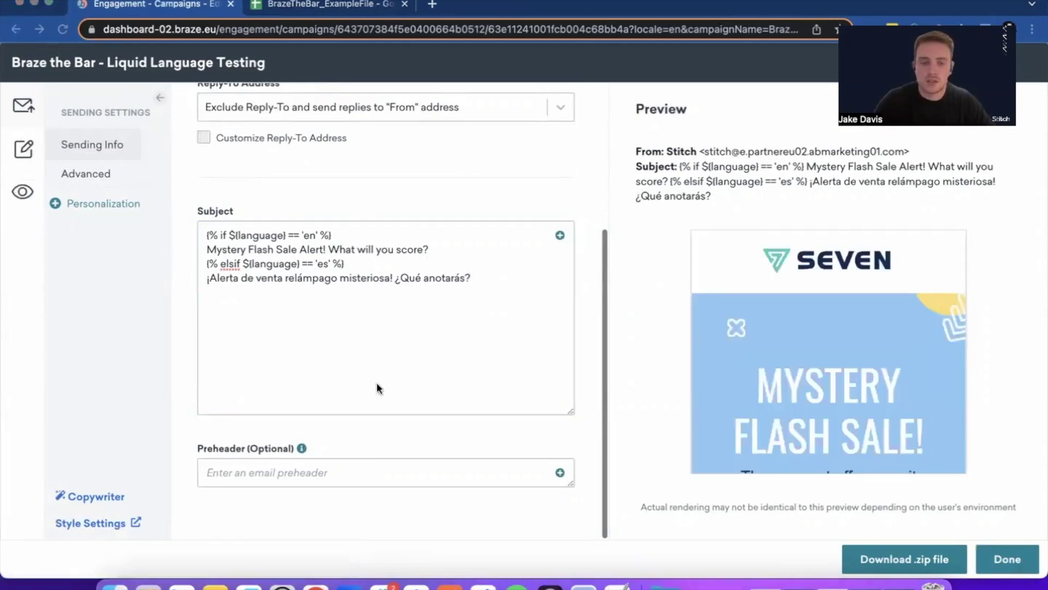
left_click(215, 300)
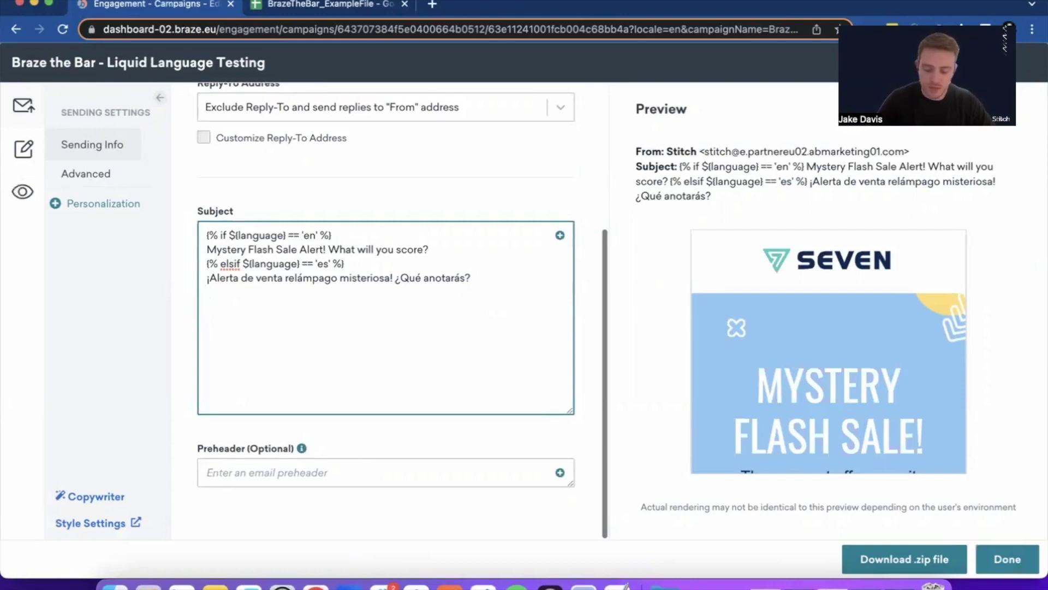
key("Return")
type("{% else ")
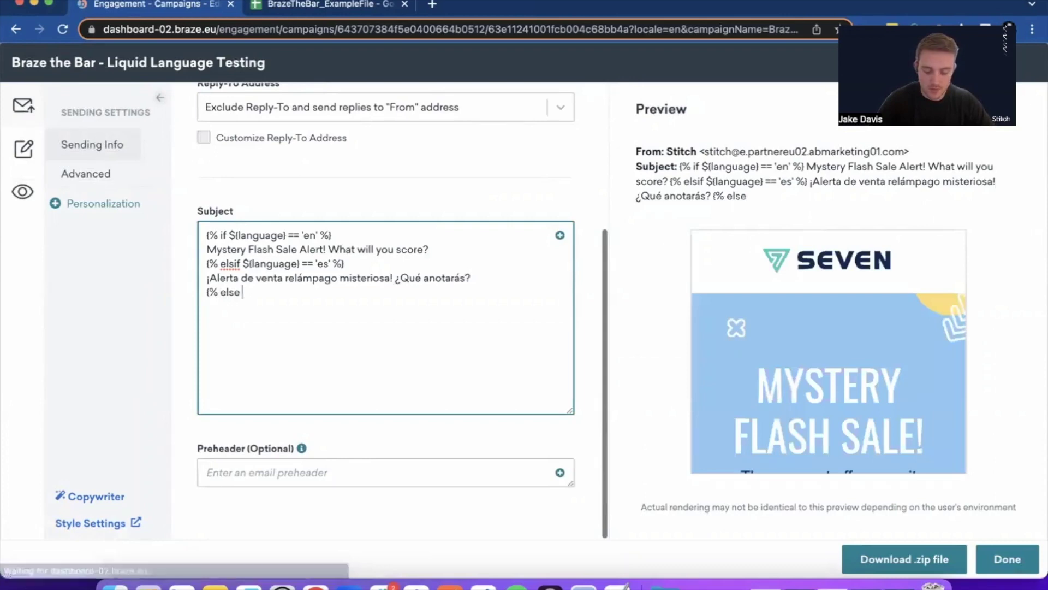
type("%}")
Step: Add the English subject as the else fallback and close with {% endif %}
left_click_drag(440, 250, 205, 250)
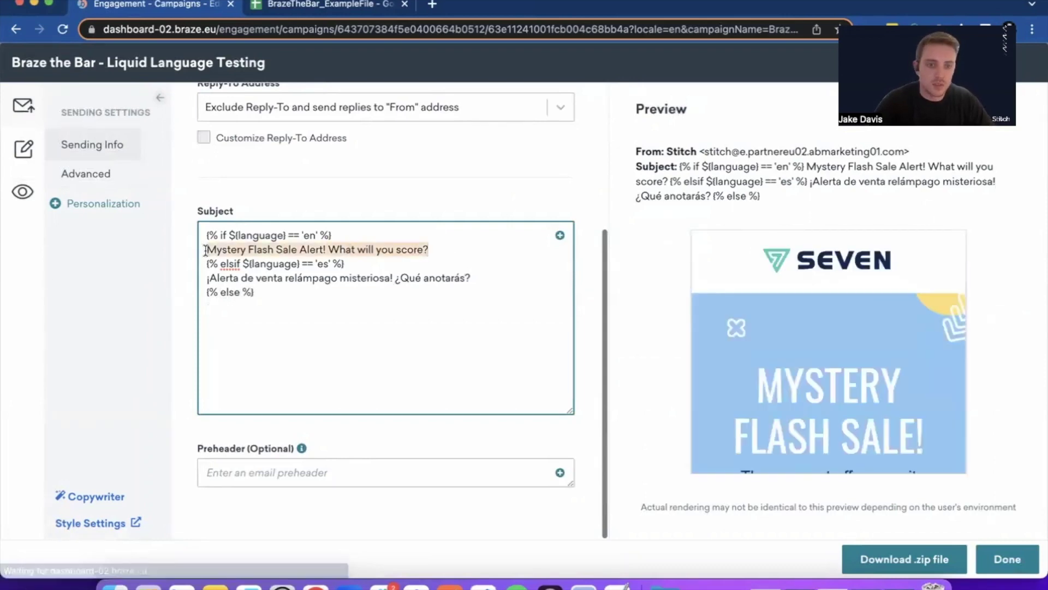
left_click(213, 309)
key("ctrl+v")
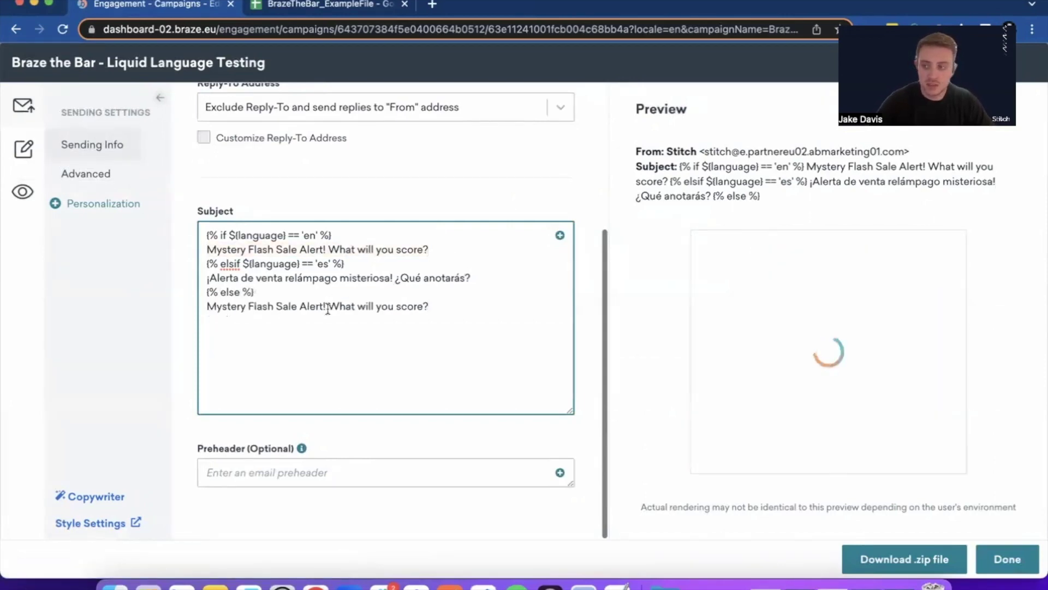
key("Return")
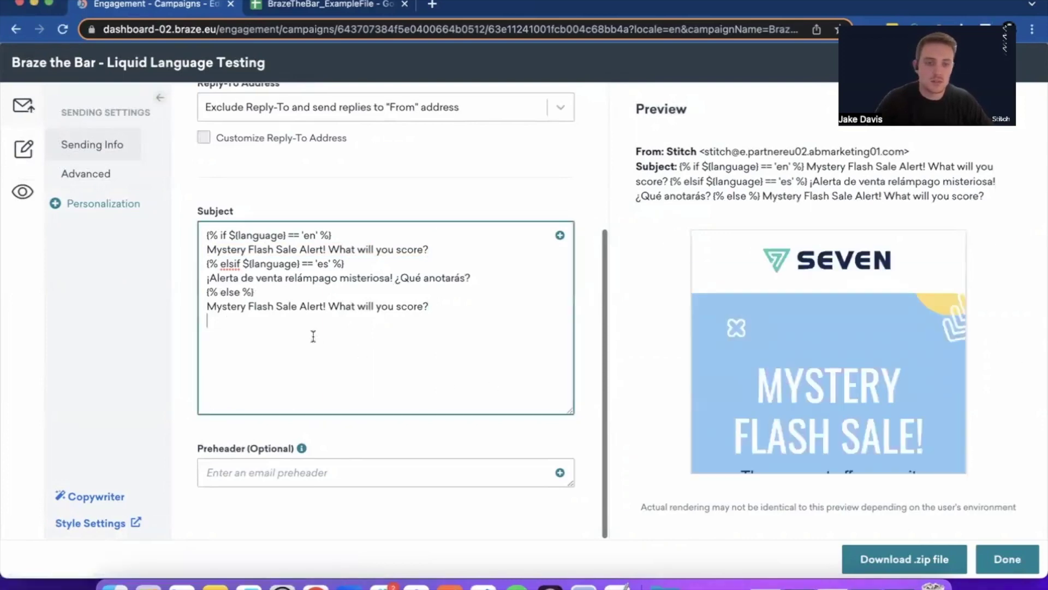
type("{% endif %}")
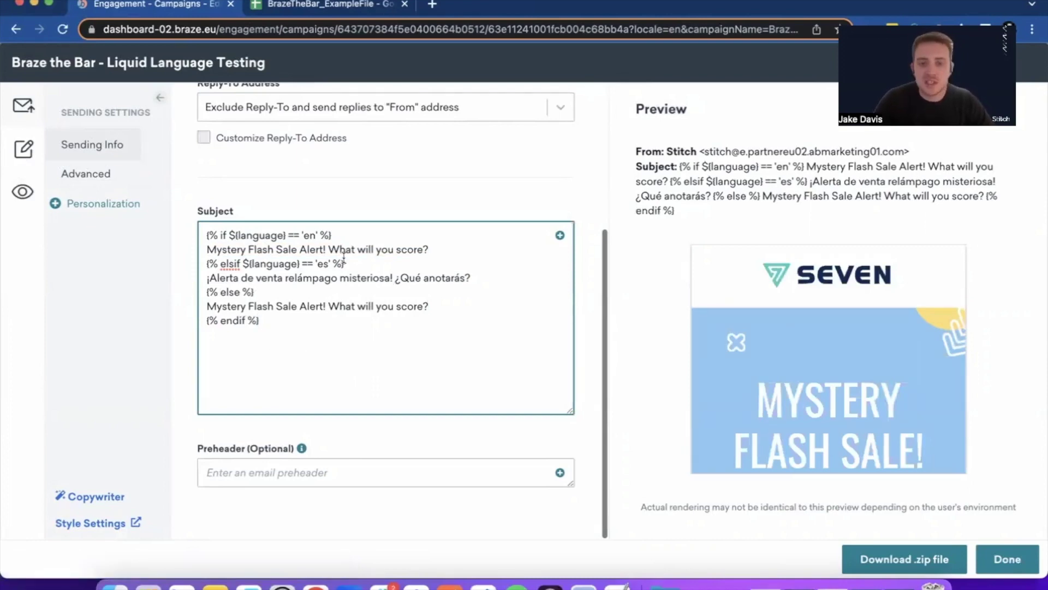
left_click(317, 235)
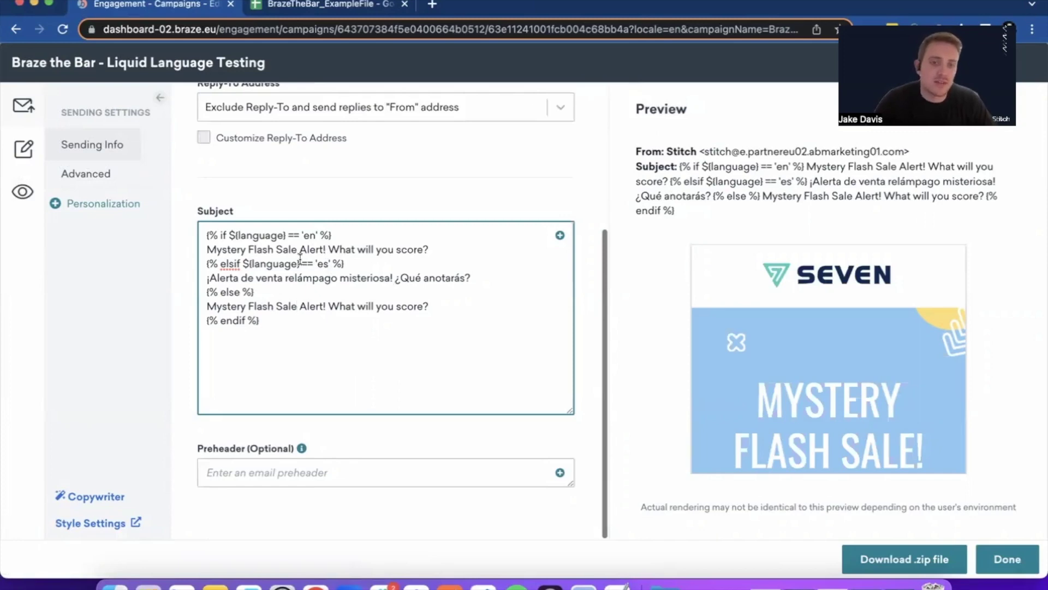
key("Down")
key("Down")
key("Down")
key("Down")
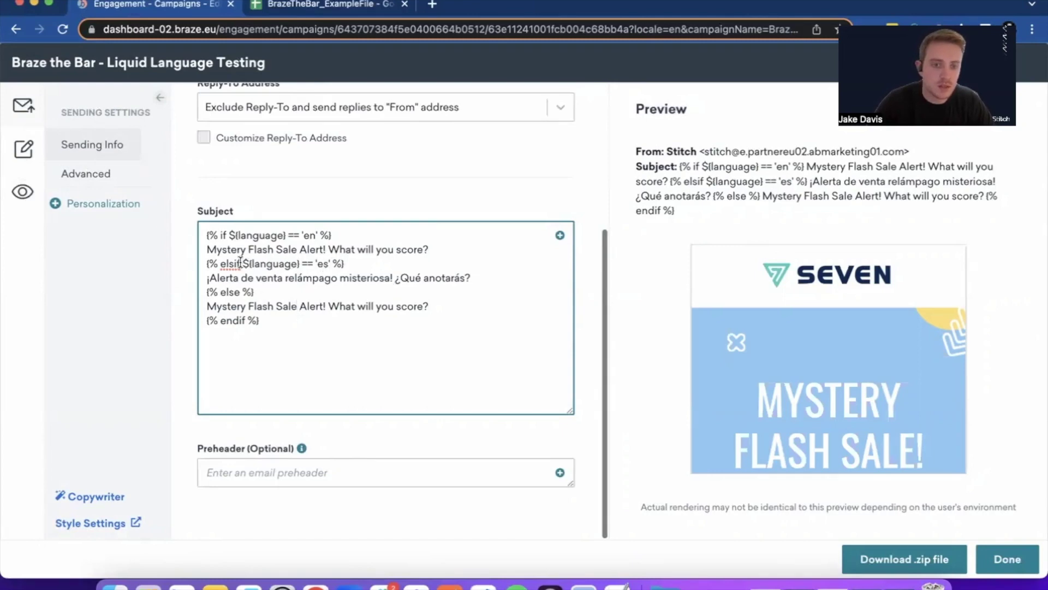
Step: Delete the 'en' branch so the subject opens with the 'es' condition, removing the extra space
left_click_drag(240, 263, 227, 232)
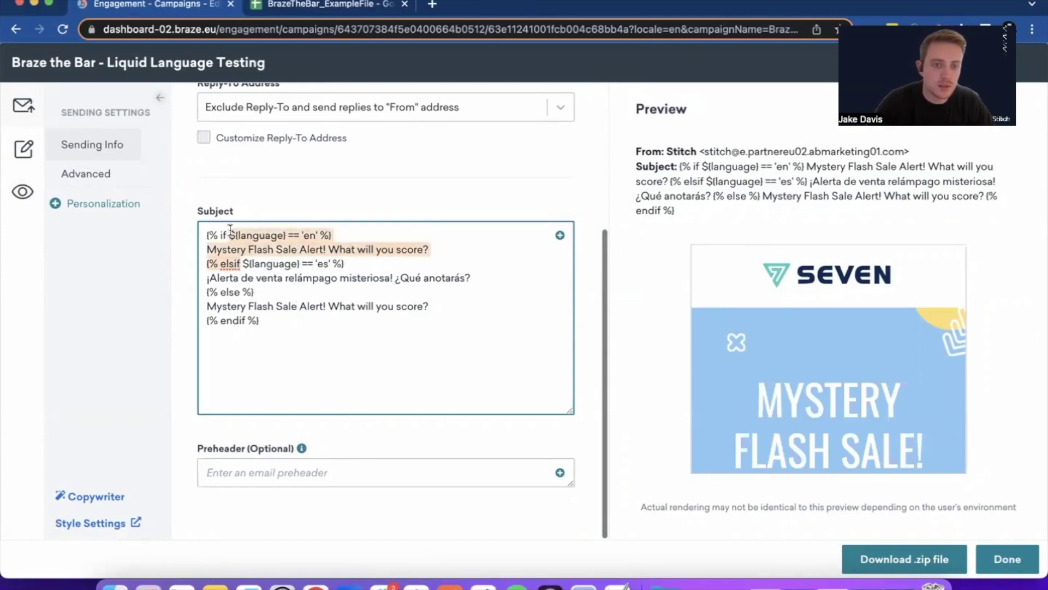
key("BackSpace")
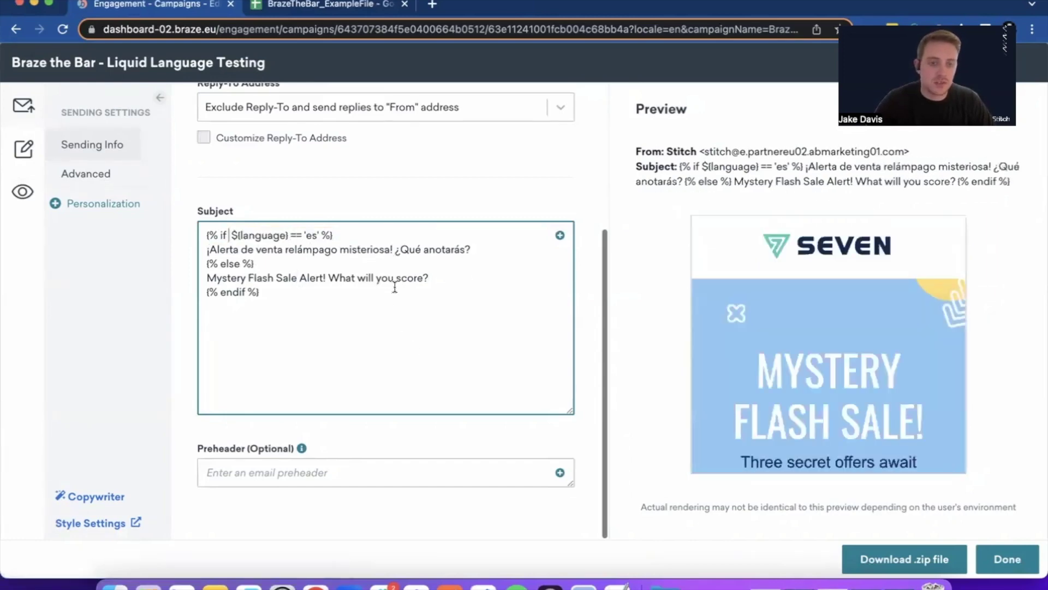
key("BackSpace")
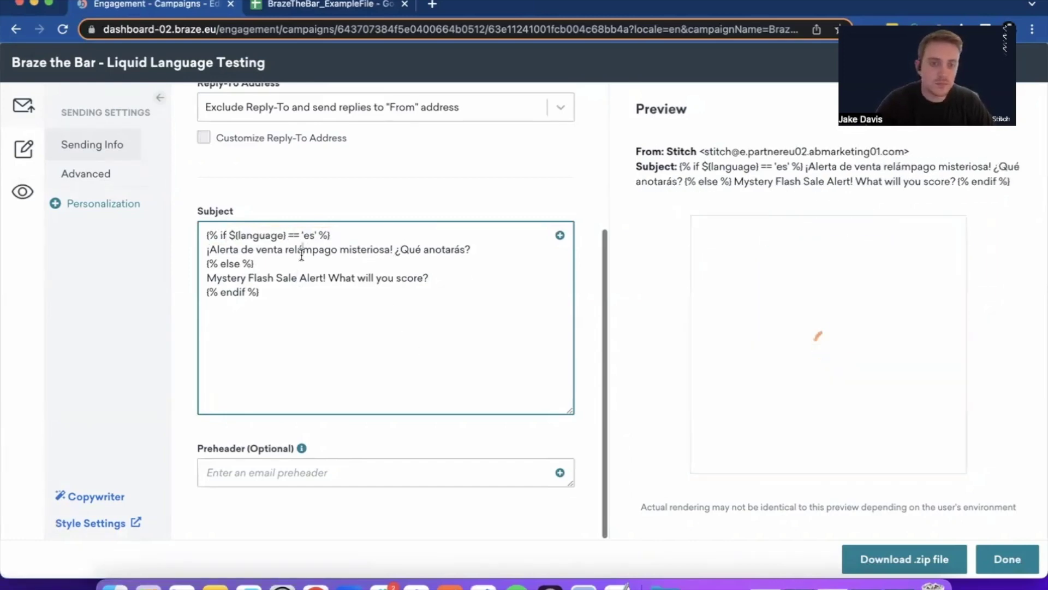
left_click(283, 264)
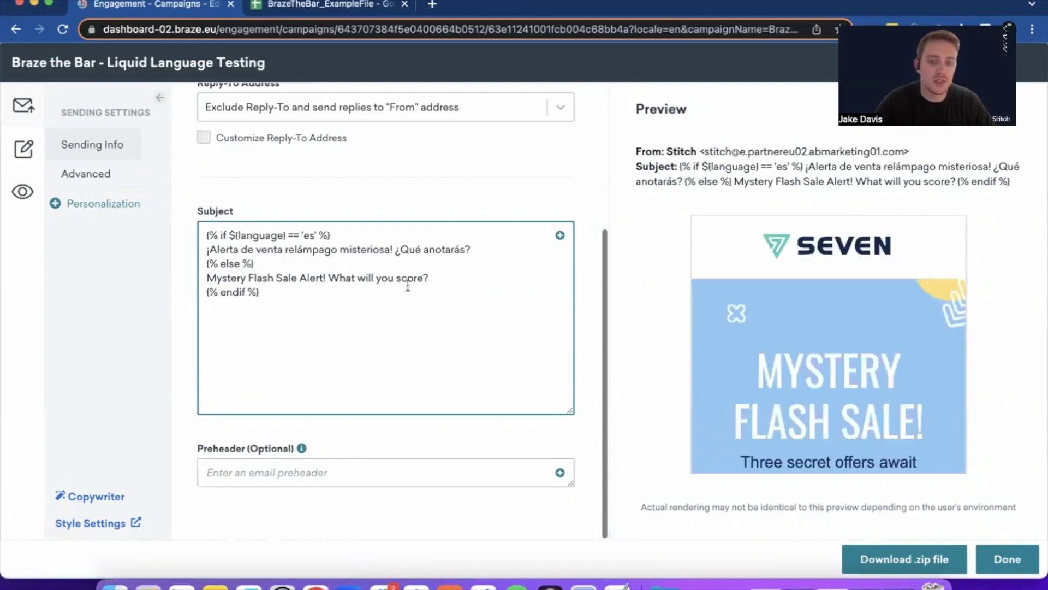
scroll(408, 285, "up", 3)
scroll(407, 286, "down", 2)
scroll(407, 285, "up", 2)
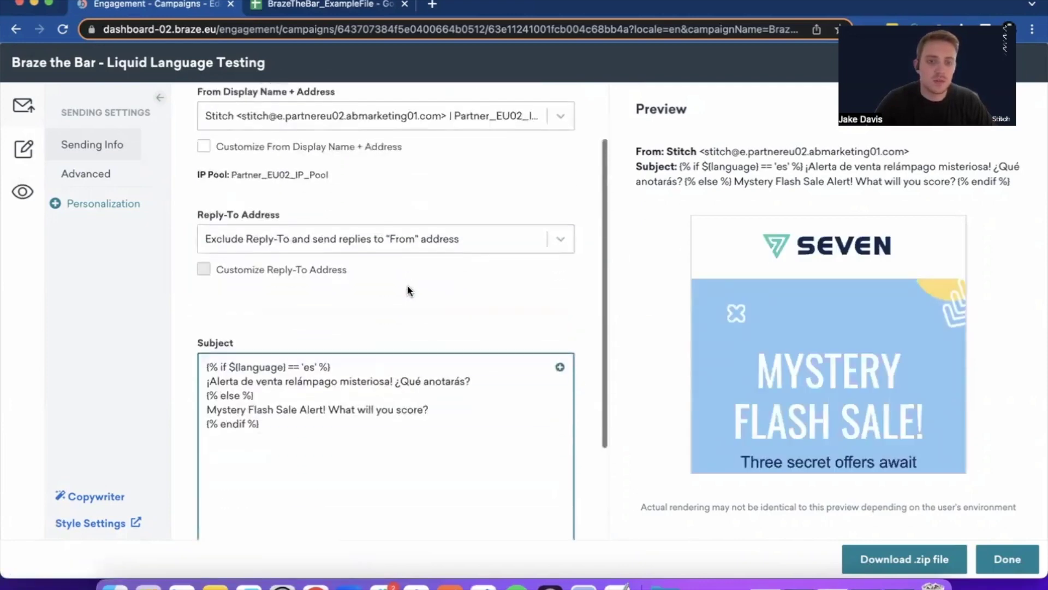
scroll(407, 285, "down", 2)
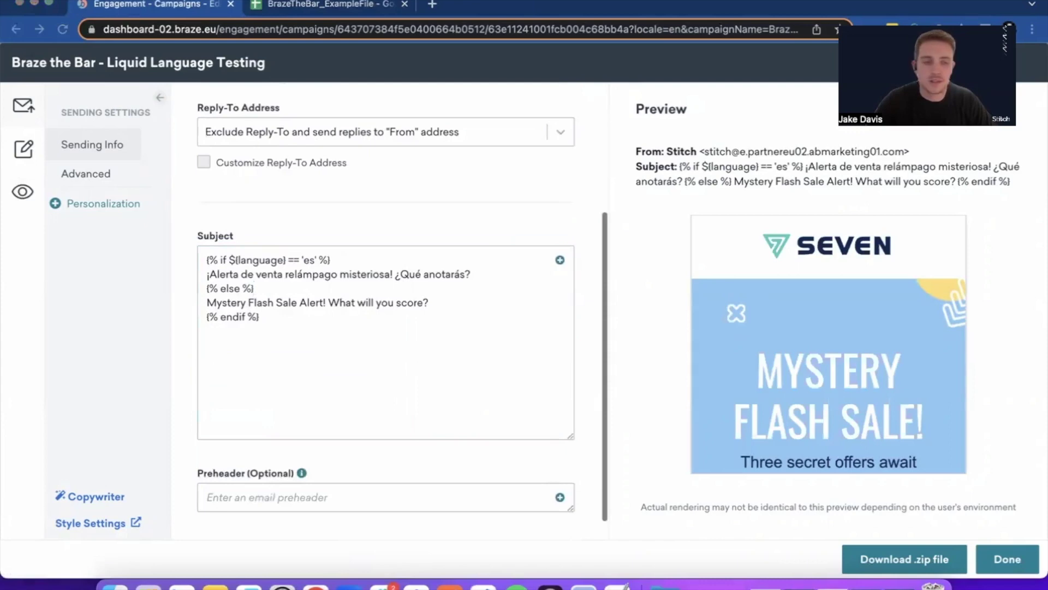
left_click(254, 287)
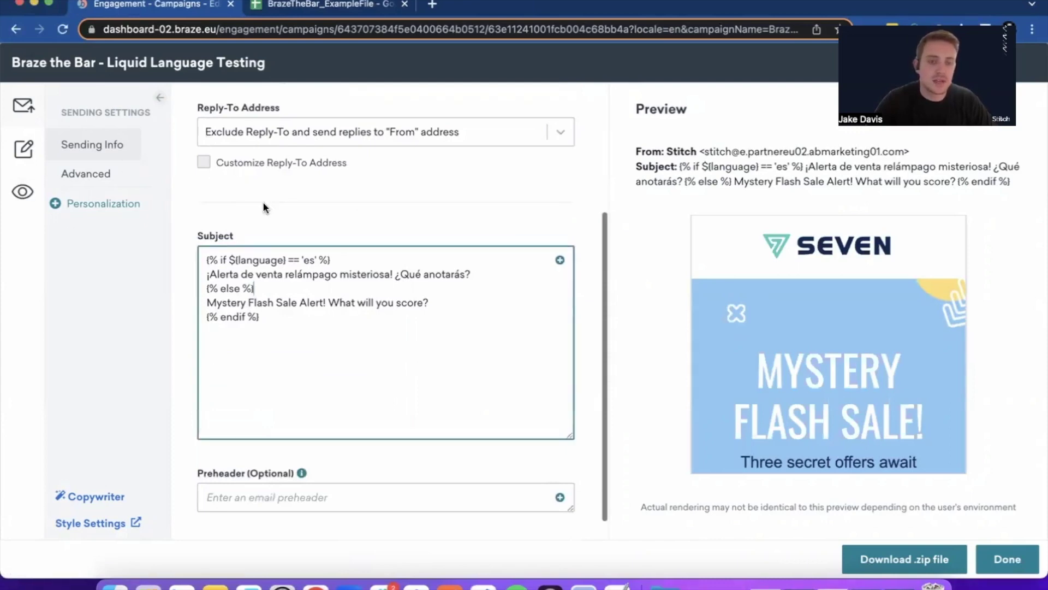
Step: In Preview & Test, set the preview recipient to Search User
left_click(22, 194)
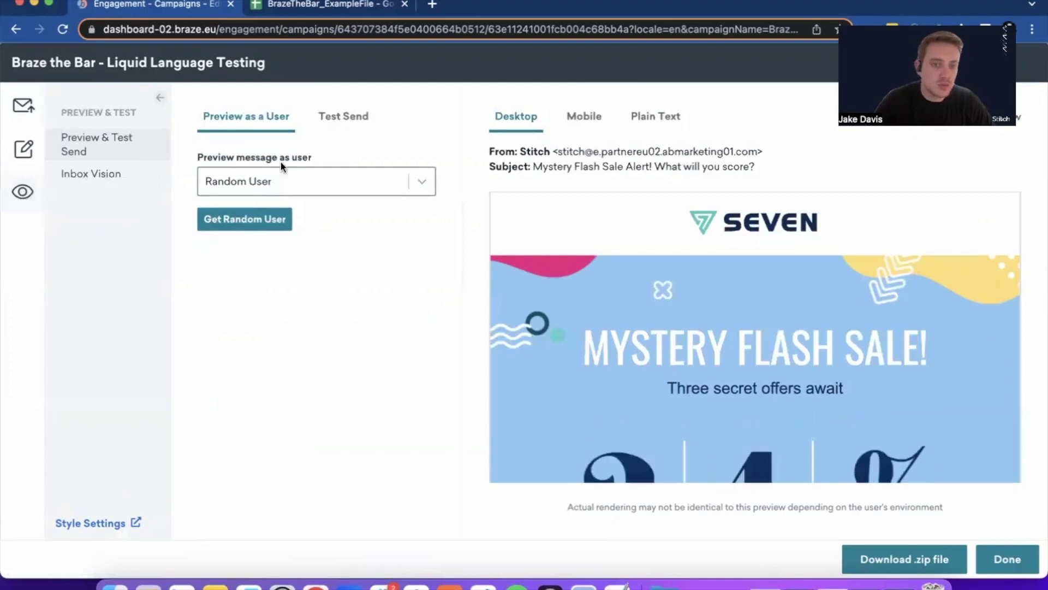
left_click(355, 182)
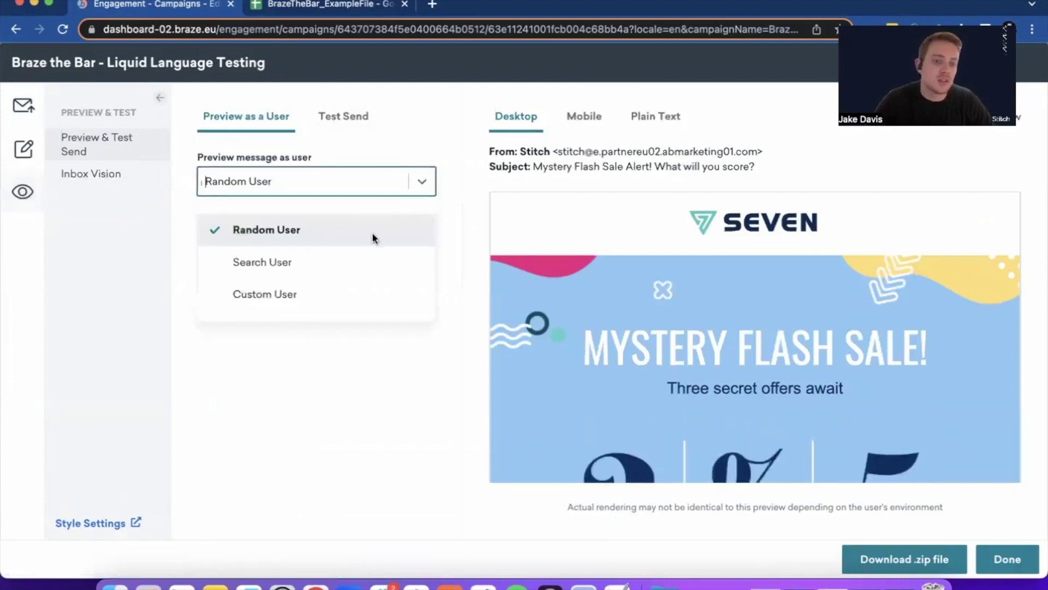
left_click(299, 299)
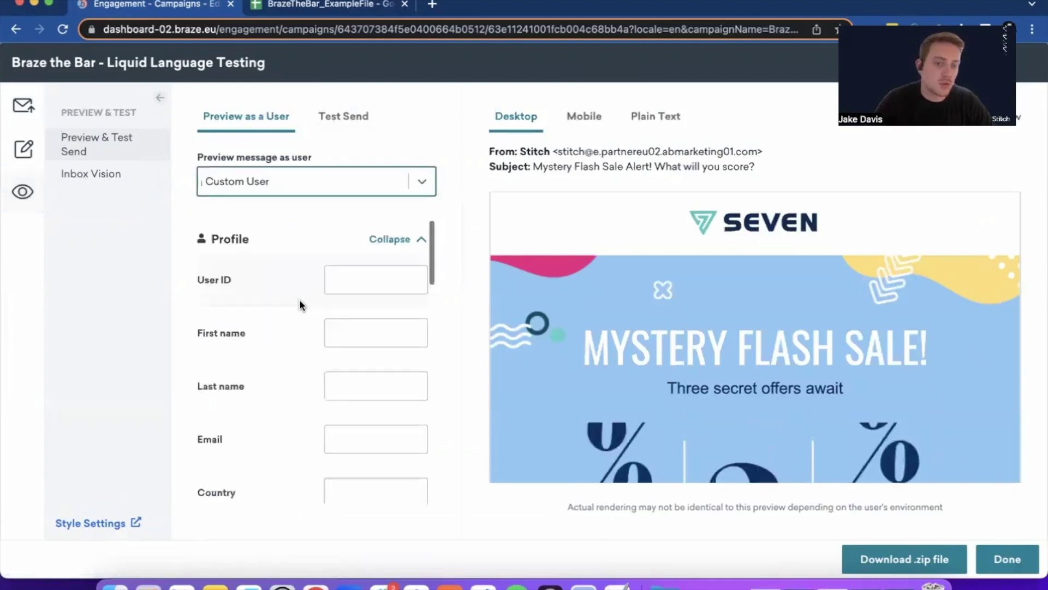
left_click(422, 181)
left_click(296, 263)
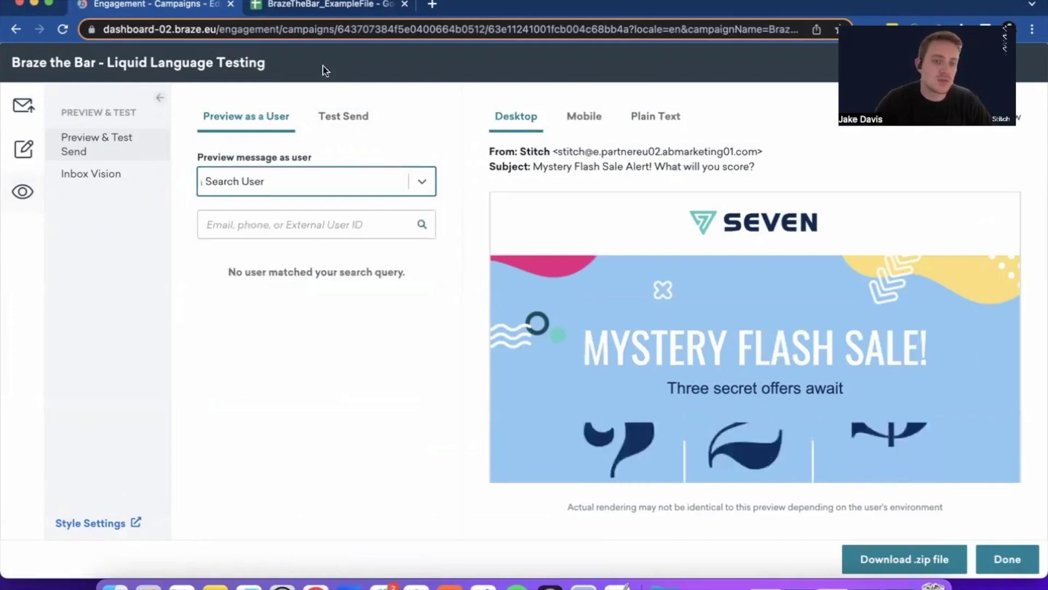
Step: Preview as the Spanish user, confirming the subject '¡Alerta de venta relámpago misteriosa! ¿Qué anotarás?'
left_click(327, 4)
left_click(187, 4)
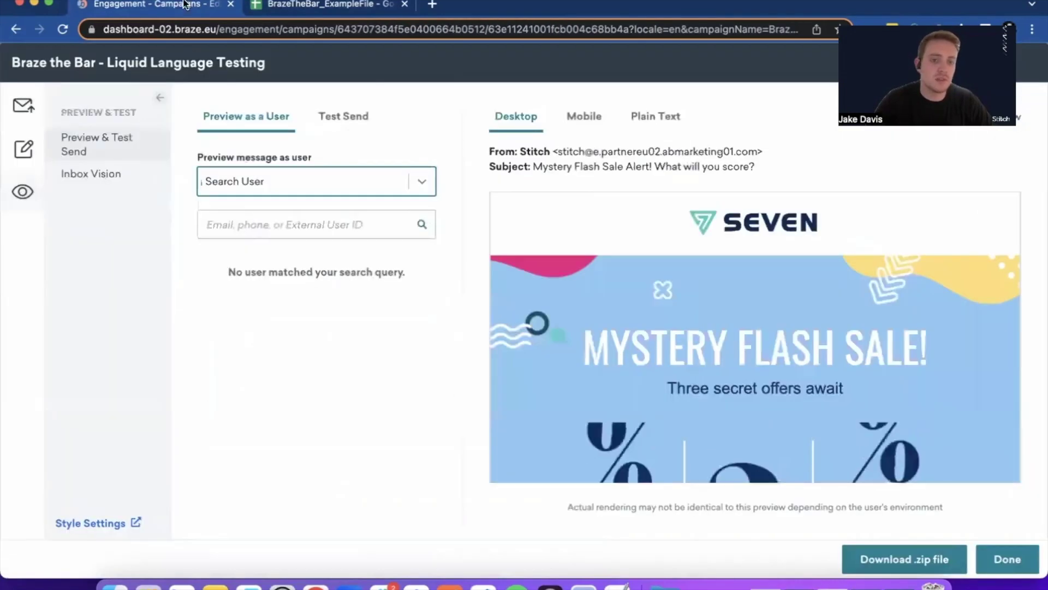
left_click(290, 223)
key("super+v")
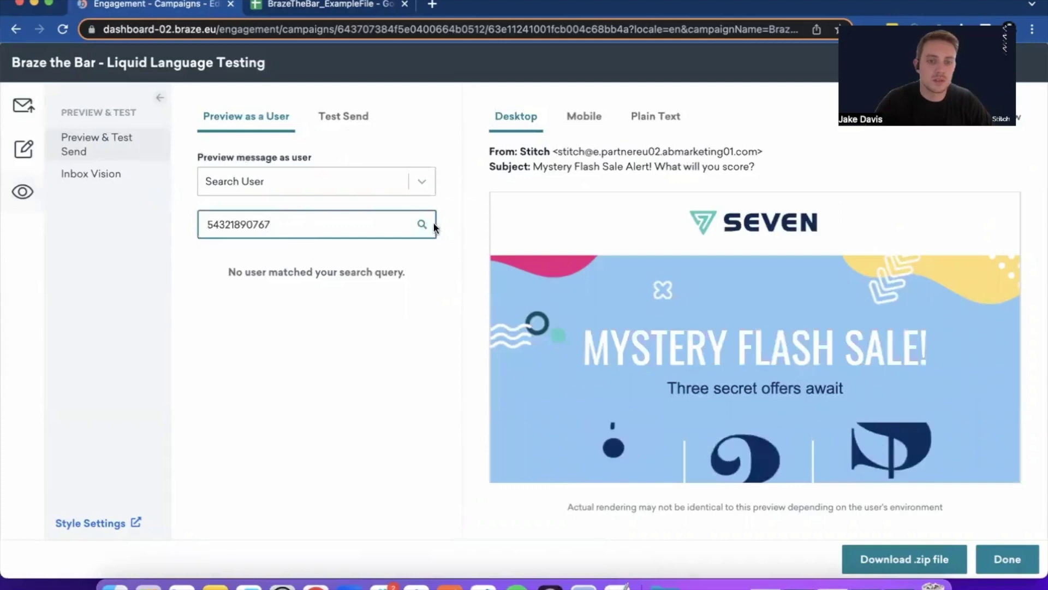
left_click(422, 225)
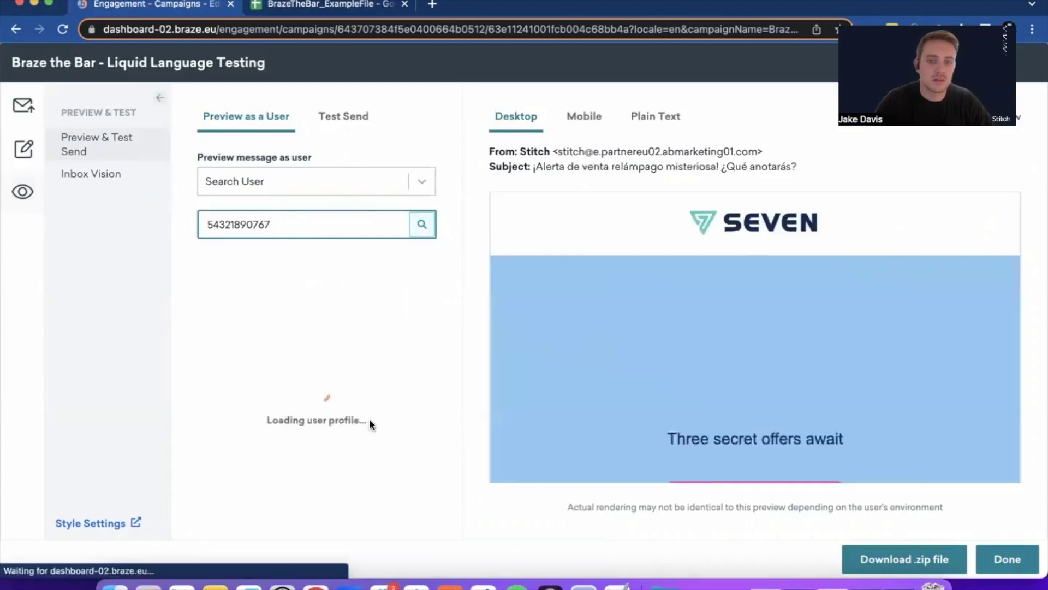
scroll(322, 389, "down", 5)
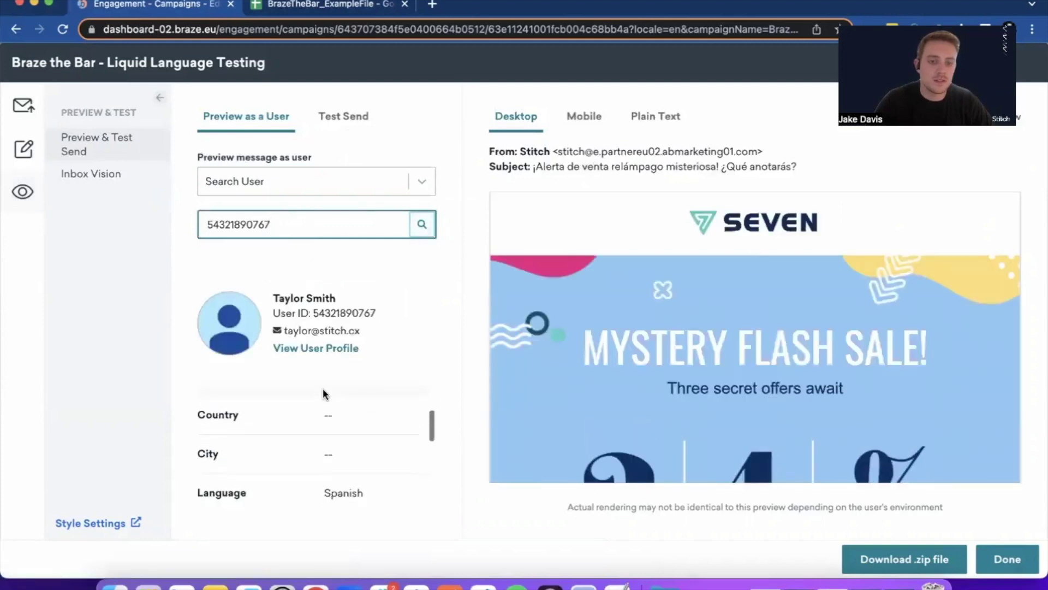
double_click(344, 445)
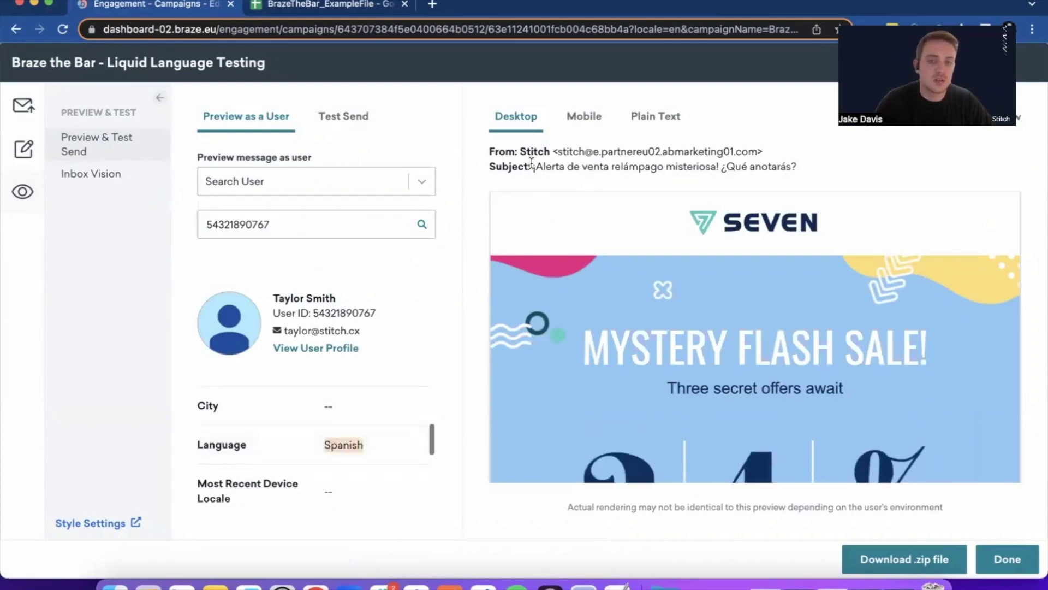
left_click_drag(533, 167, 797, 166)
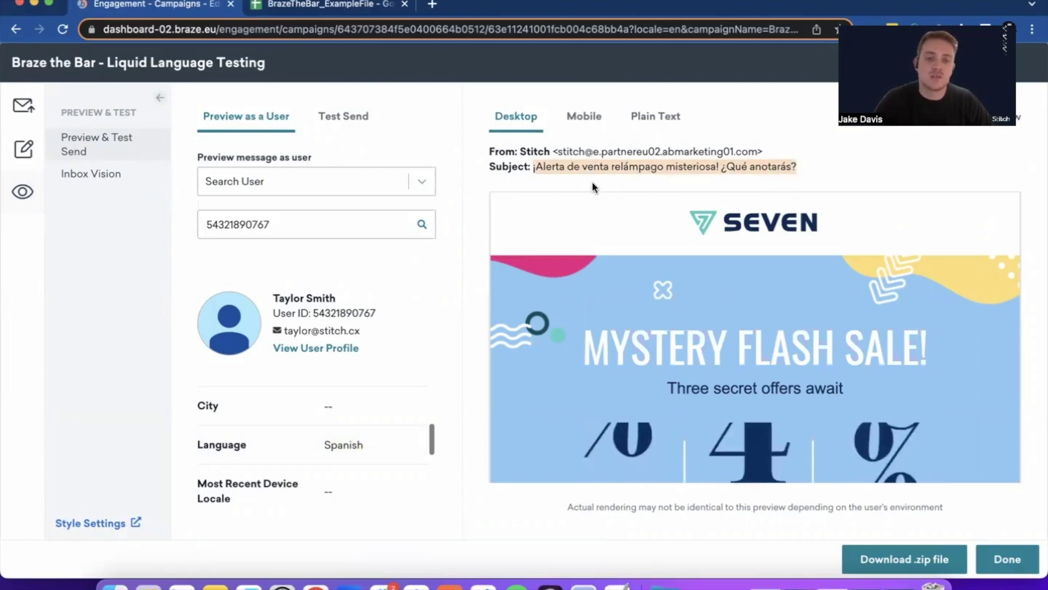
Step: Review the Liquid language if/else subject line in Sending Settings, then return to the email content
left_click(24, 106)
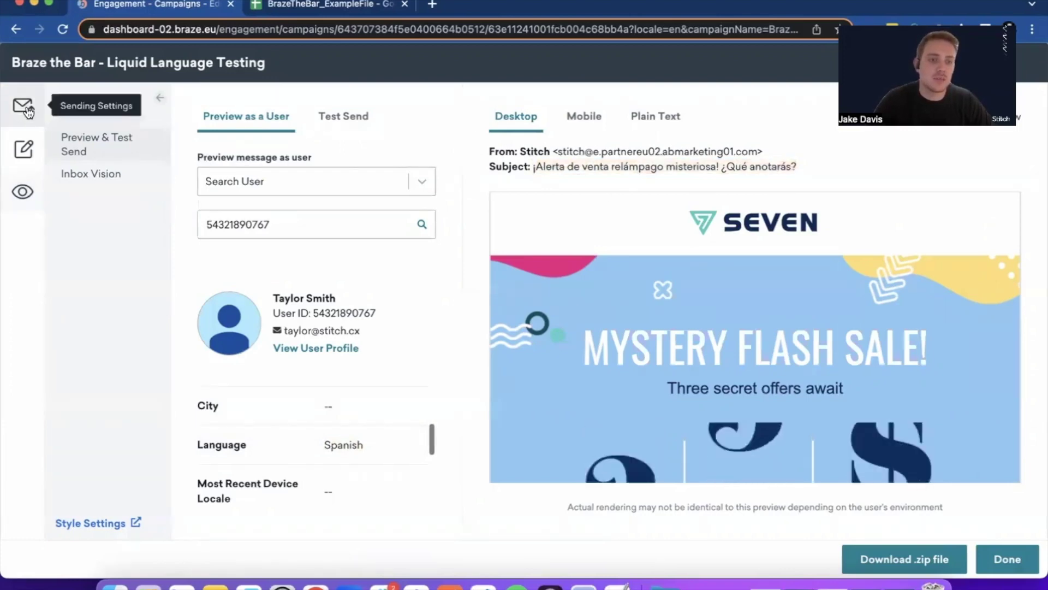
scroll(421, 322, "down", 1)
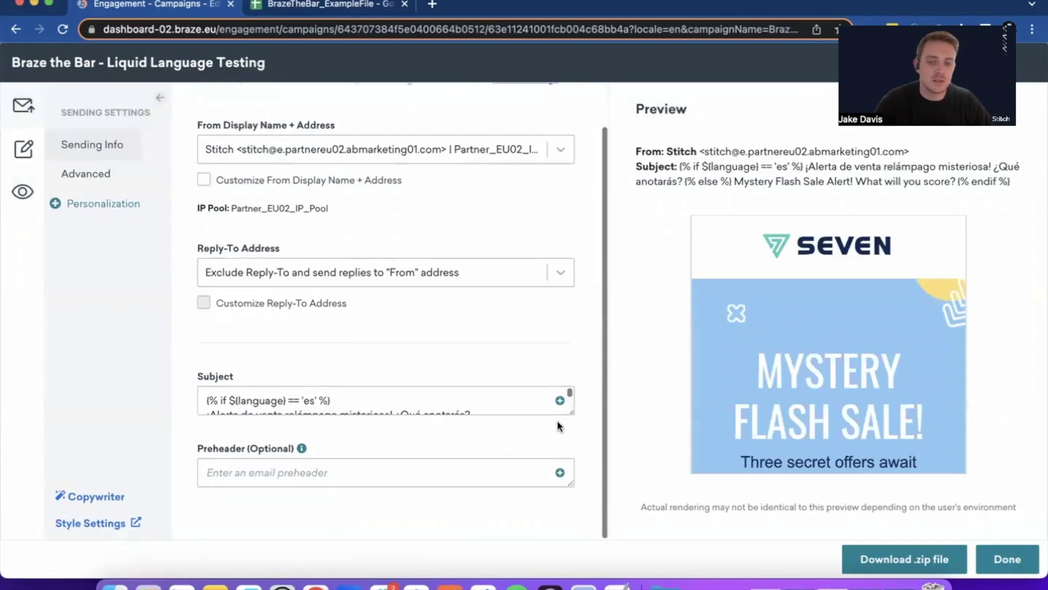
left_click_drag(570, 413, 569, 509)
left_click_drag(265, 459, 205, 400)
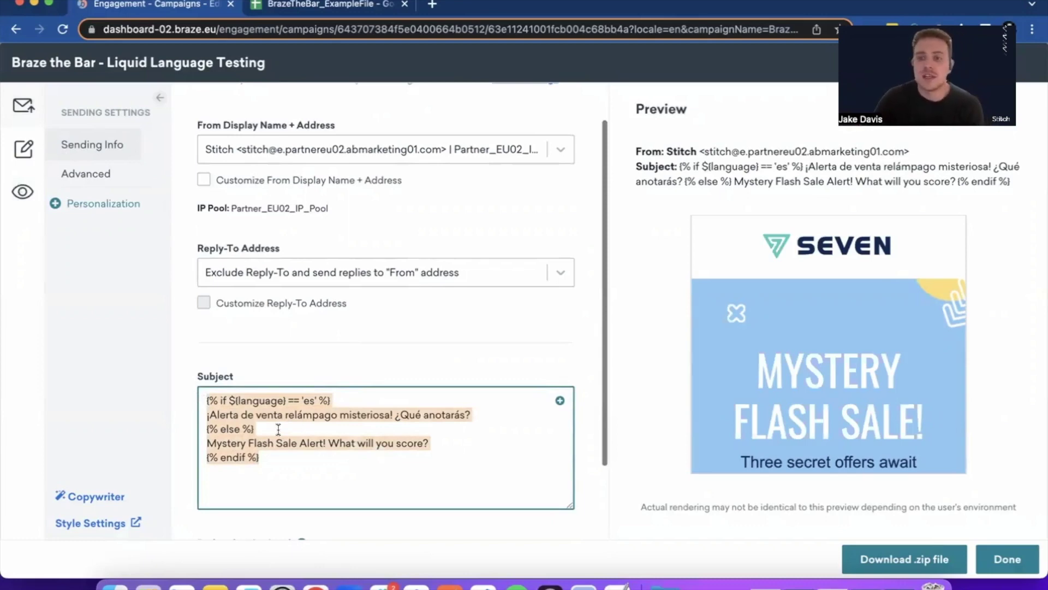
left_click(278, 430)
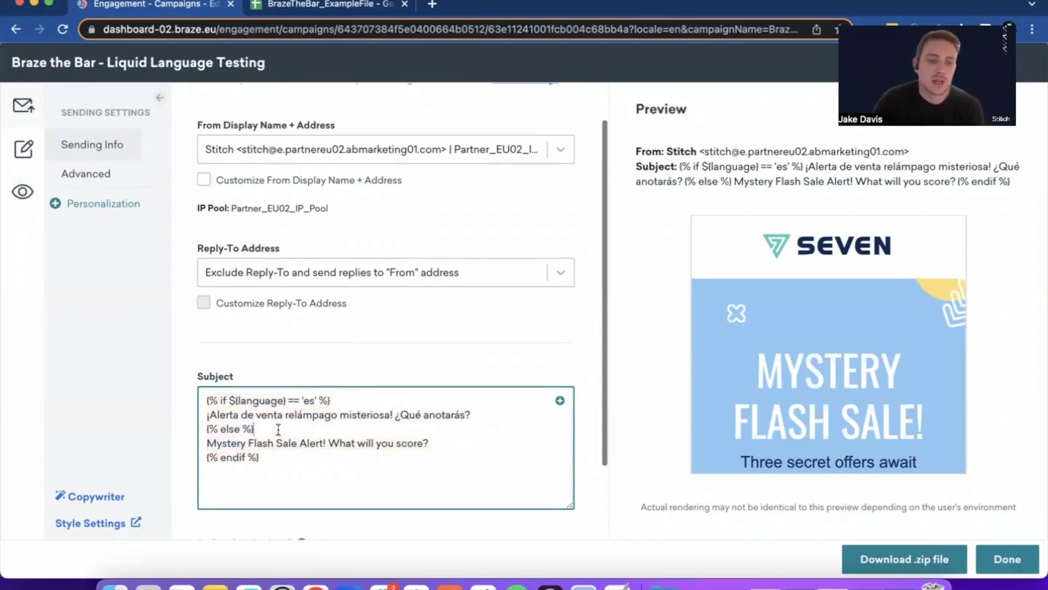
left_click(24, 150)
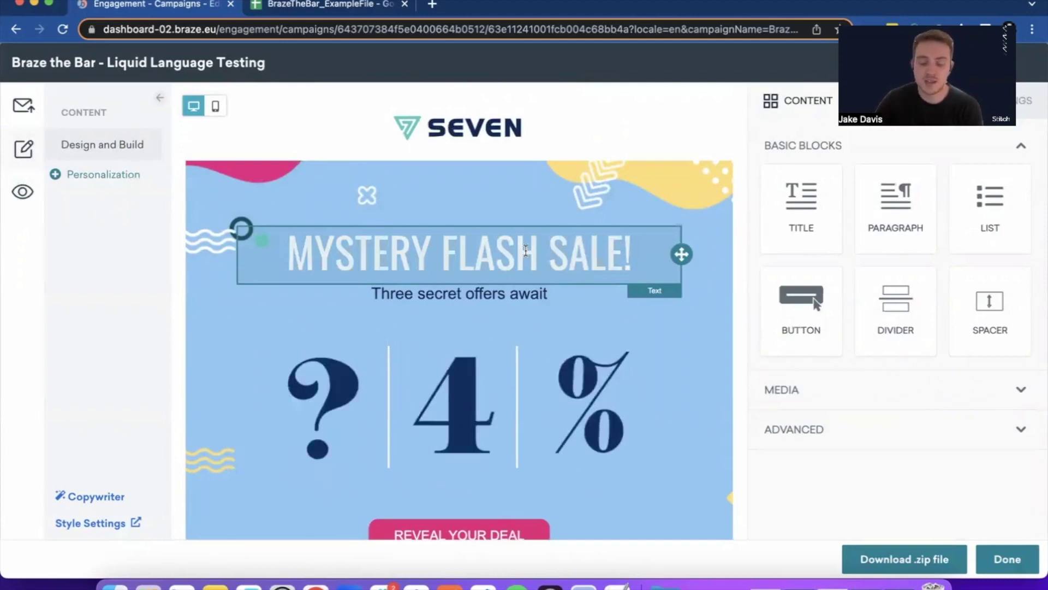
Step: Replace the MYSTERY FLASH SALE! headline with the pasted Liquid if/else language block
left_click(630, 251)
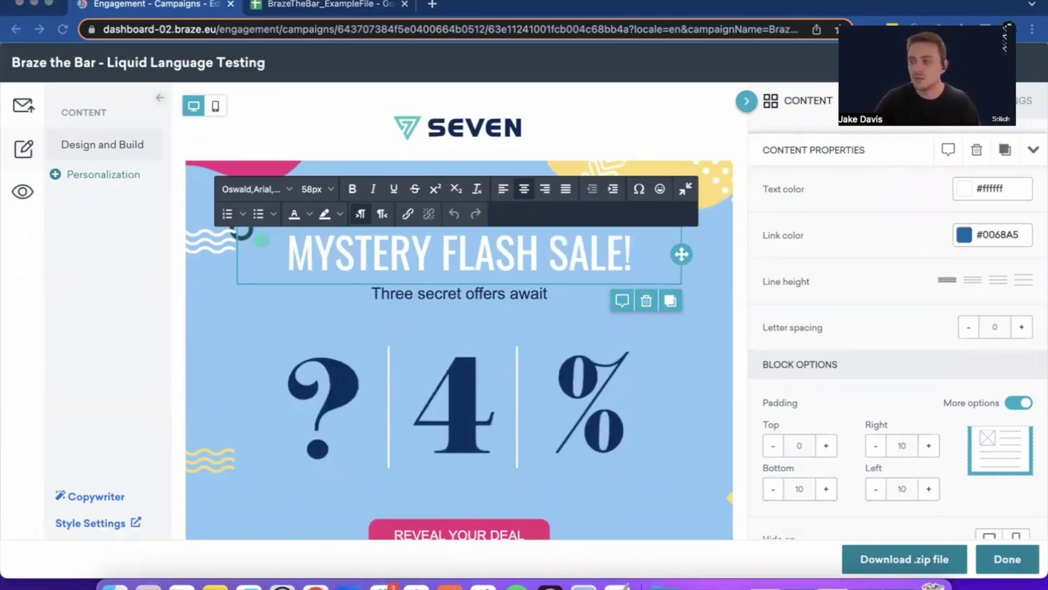
left_click_drag(634, 257, 285, 250)
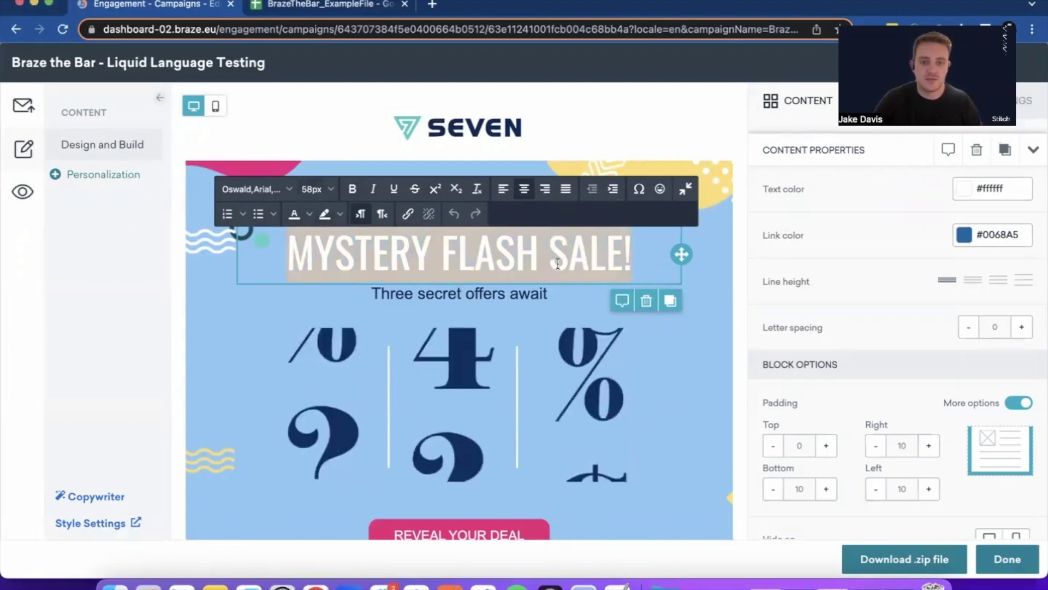
type("{% if ${language} == 'es' %} VETNA FLASH MISTERIOSA! {% else %} MYSTERY FLASH SALE! {% endif %}")
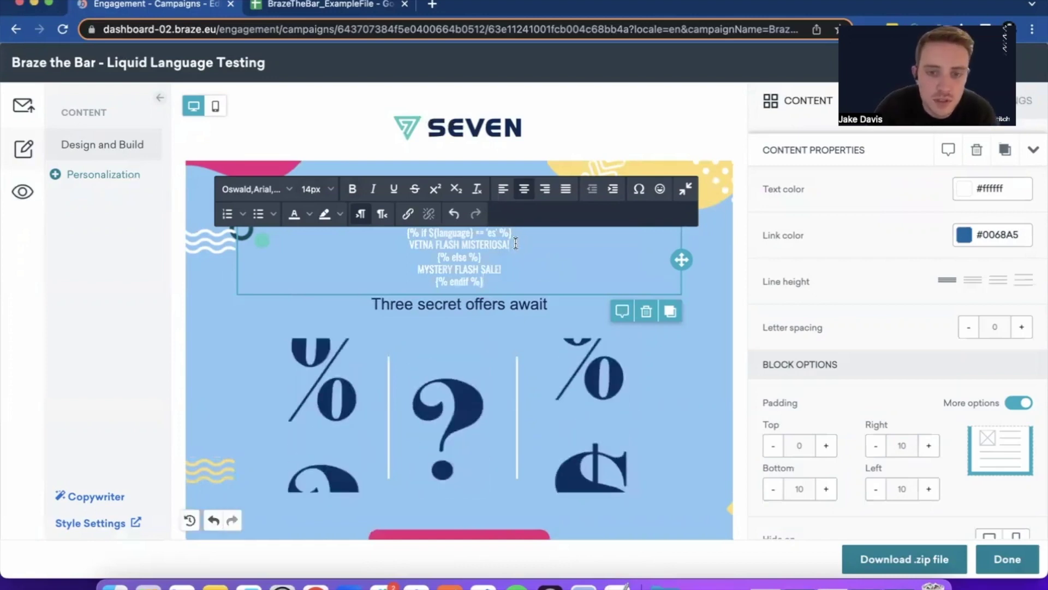
Step: Set both the VETNA FLASH MISTERIOSA! and MYSTERY FLASH SALE! headline lines to 58px
left_click_drag(513, 243, 473, 244)
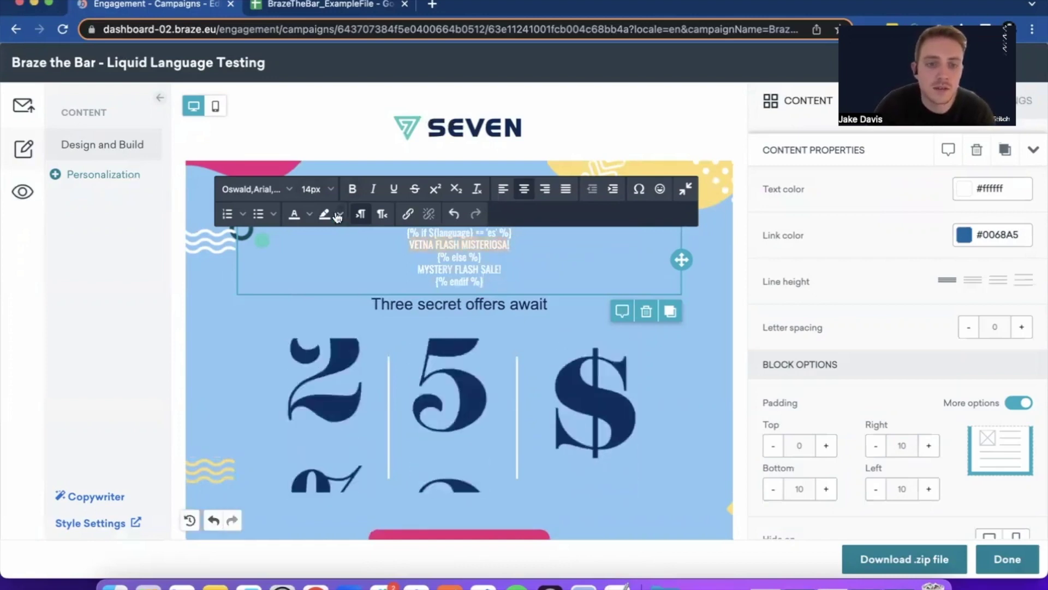
left_click(315, 189)
scroll(325, 365, "down", 6)
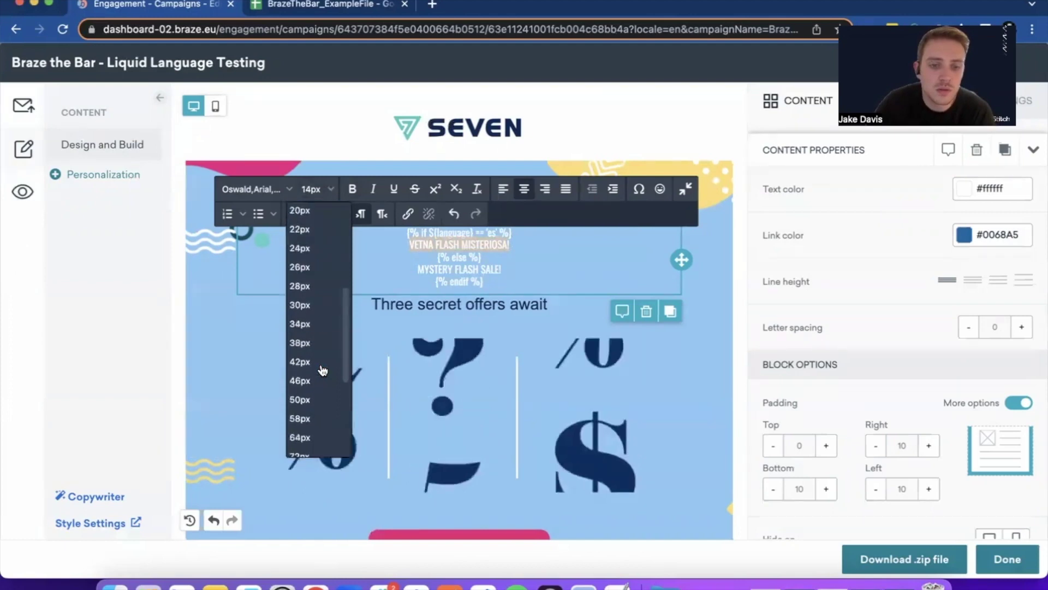
left_click(323, 368)
left_click_drag(510, 308, 418, 308)
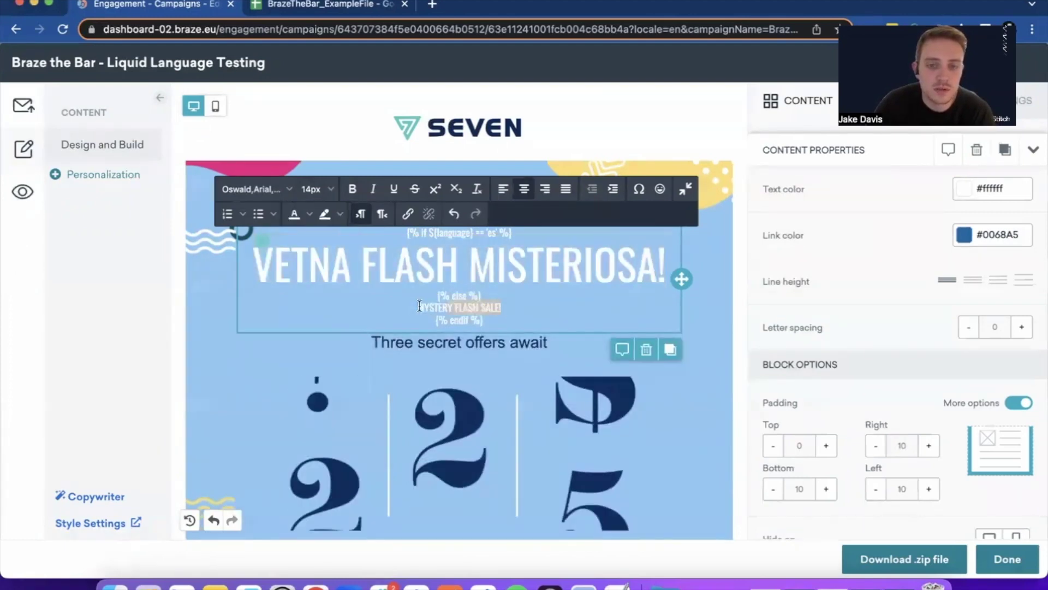
left_click(330, 192)
scroll(328, 360, "down", 6)
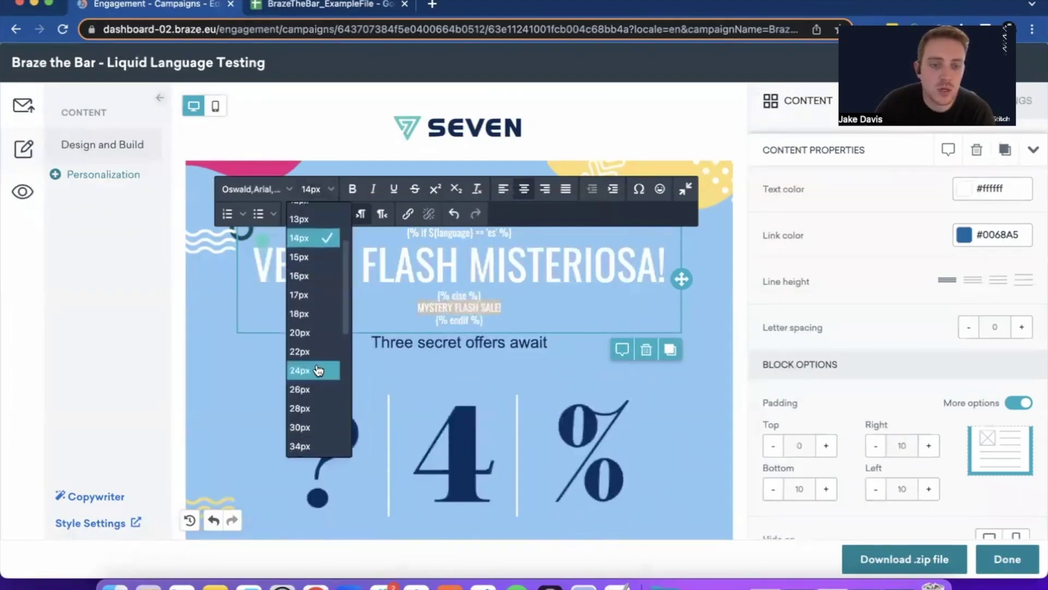
left_click(317, 334)
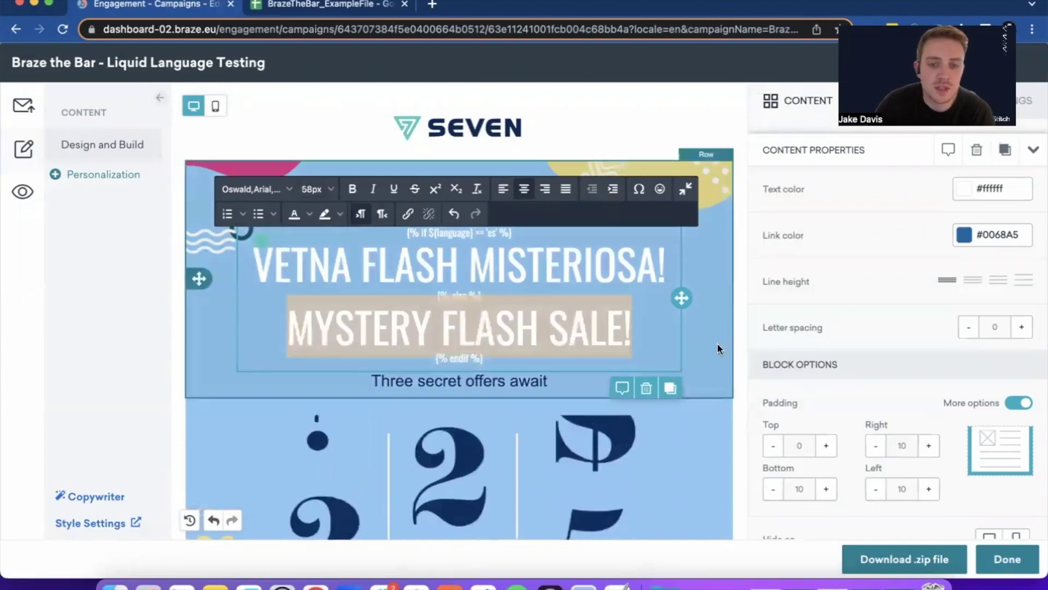
left_click(496, 382)
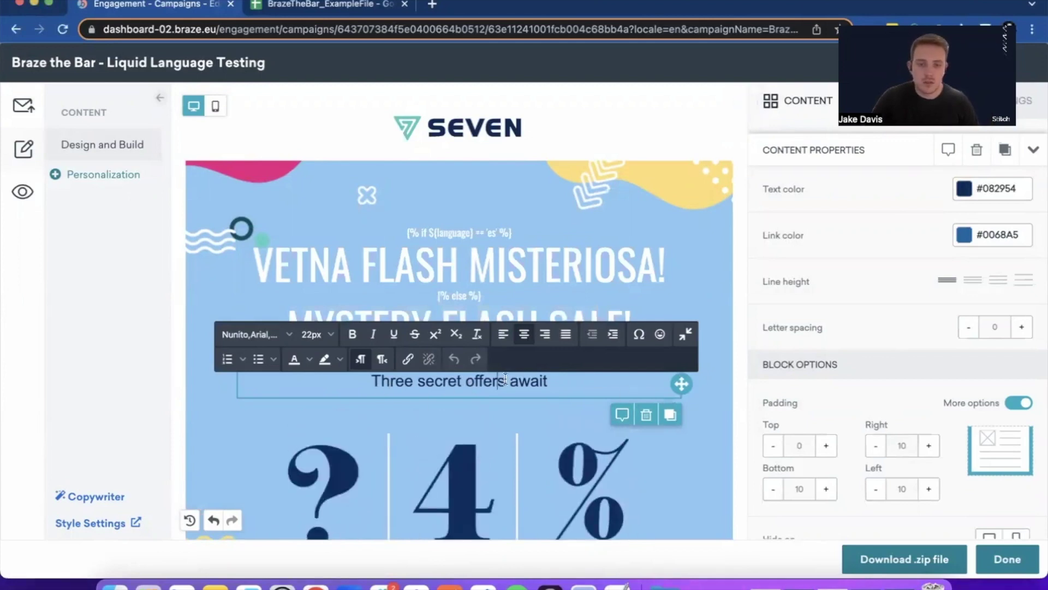
Step: Replace the subheader with a Liquid if/else block and set both language lines to 22px
triple_click(415, 390)
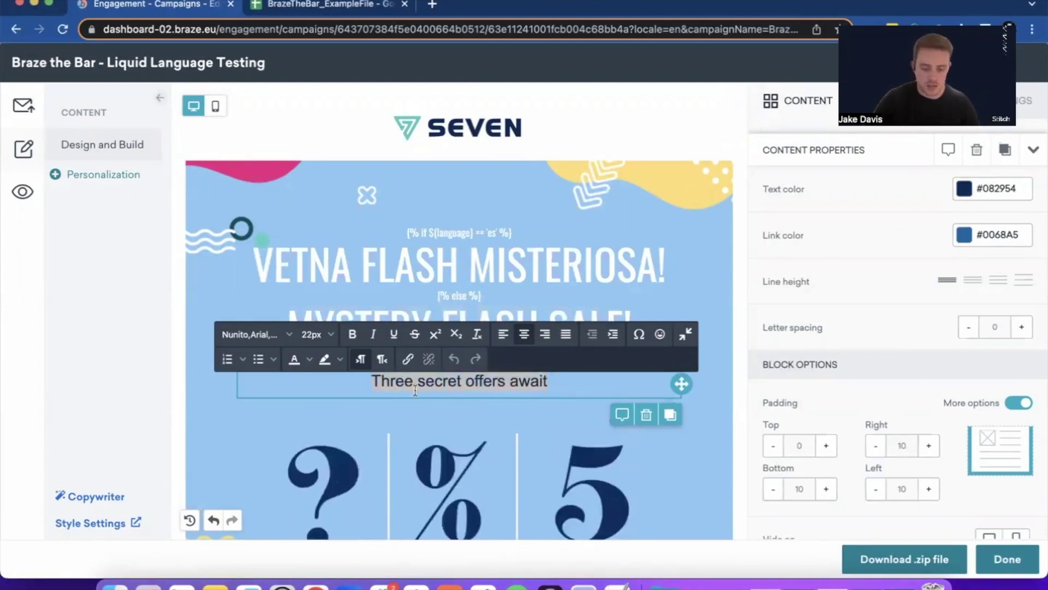
key("super+v")
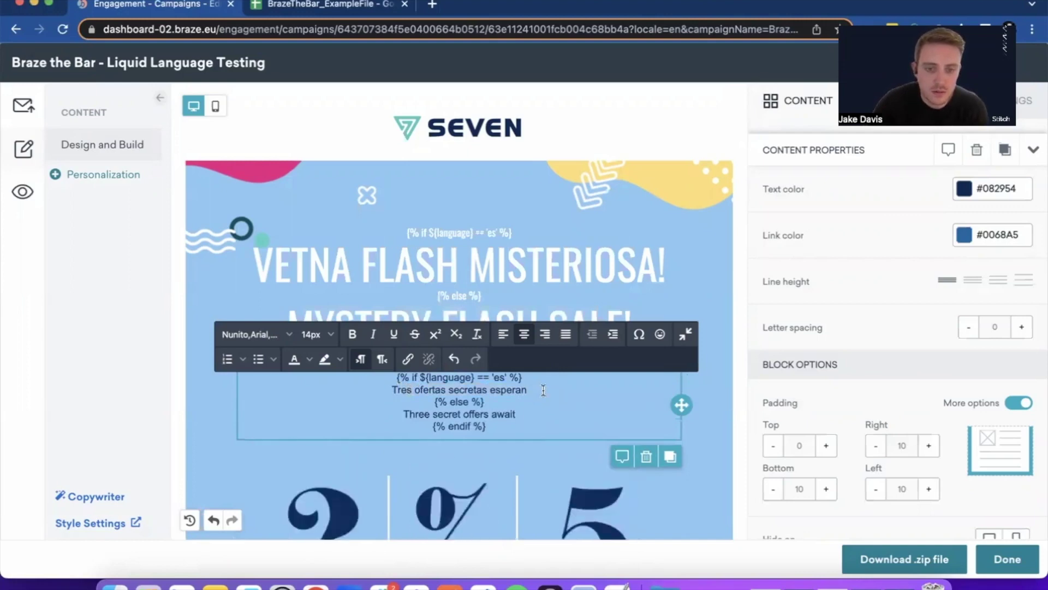
left_click(332, 339)
left_click(314, 256)
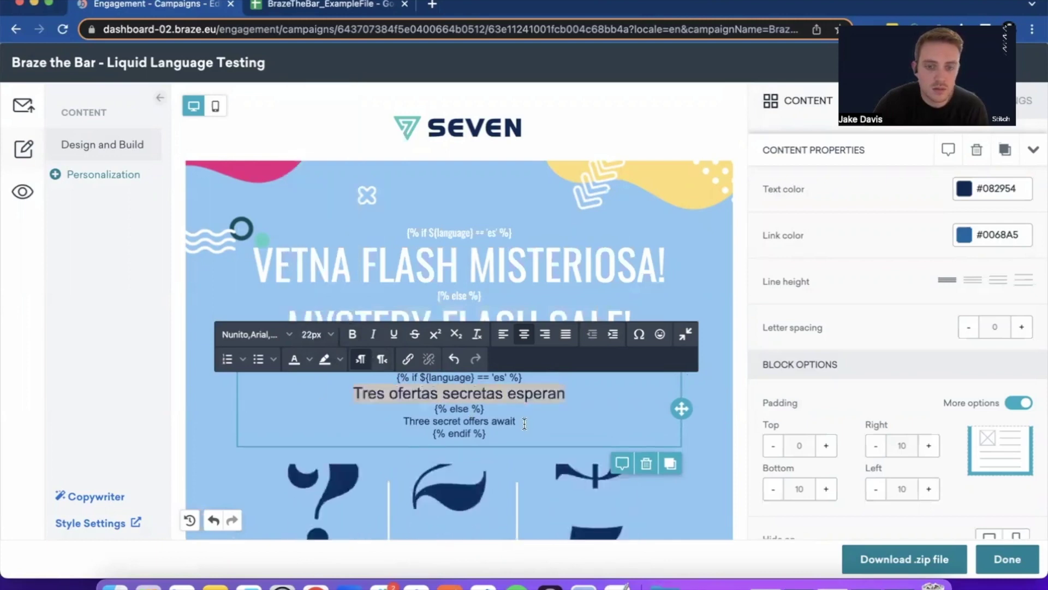
left_click(327, 339)
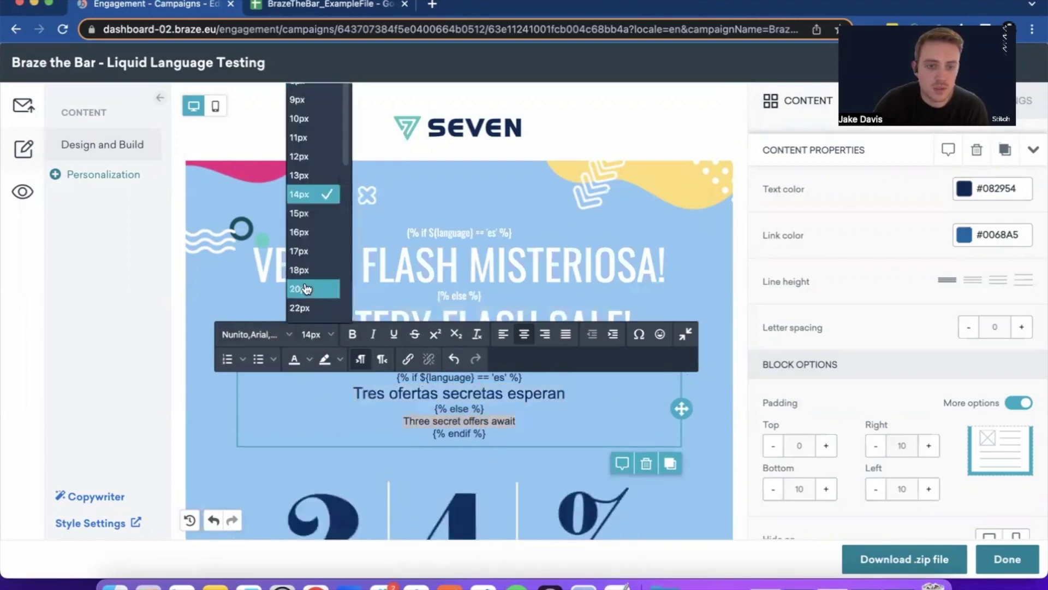
left_click(305, 309)
scroll(561, 413, "down", 6)
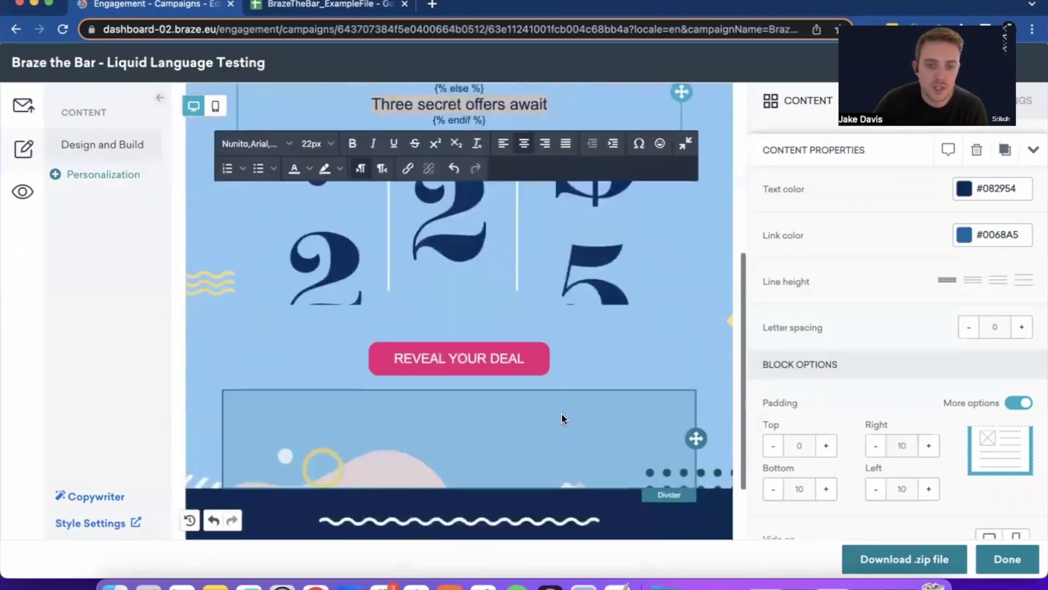
Step: Paste the Liquid if/else over the REVEAL YOUR DEAL button text
left_click(515, 341)
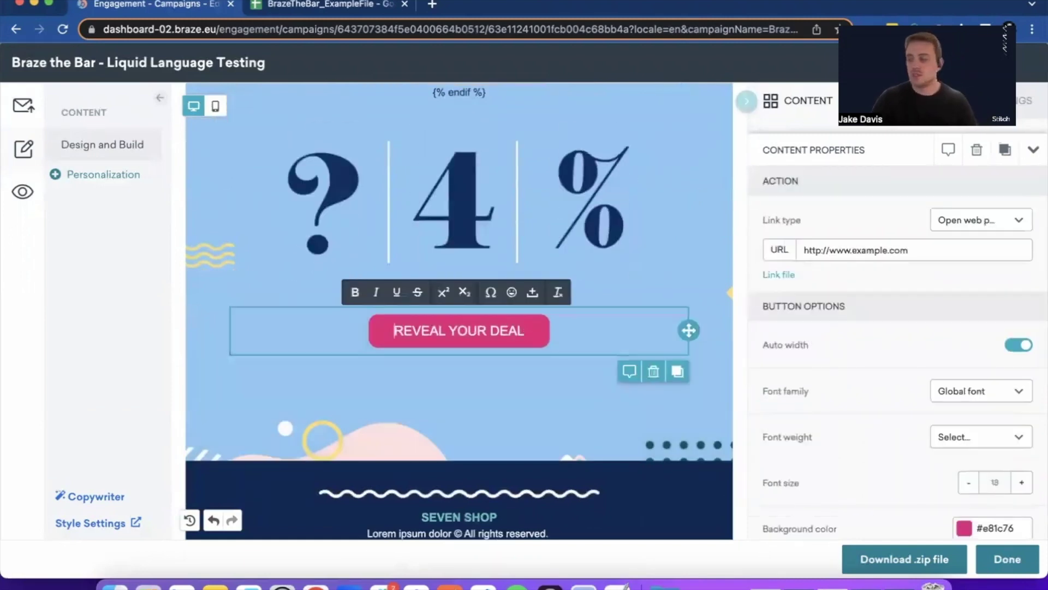
key("super+a")
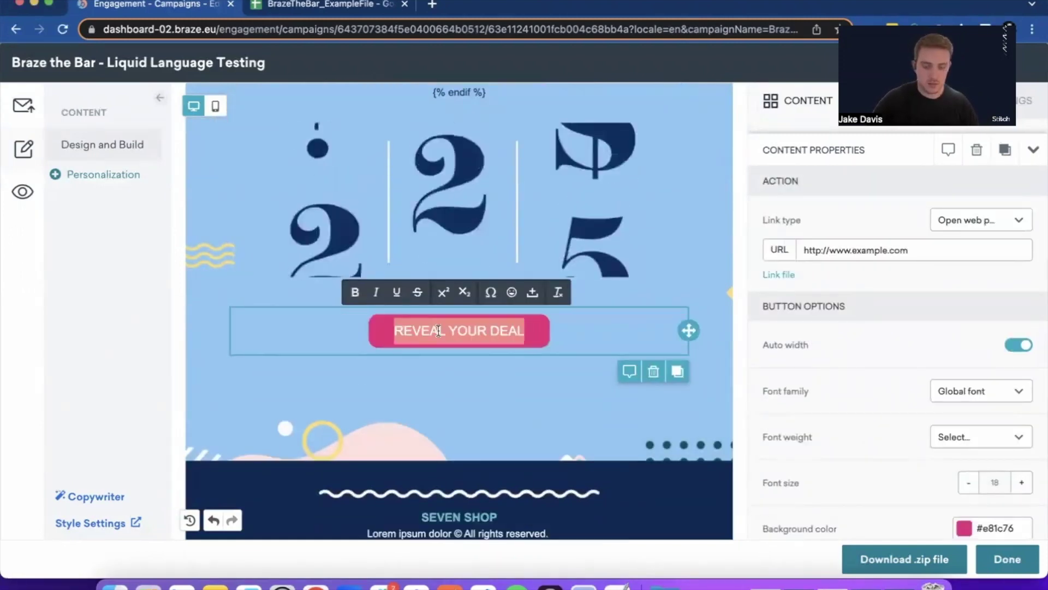
type("{% if ${language} == 'es' %}REVELA TU OFERTA{% else %}REVEAL YOUR DEAL{% endif %}")
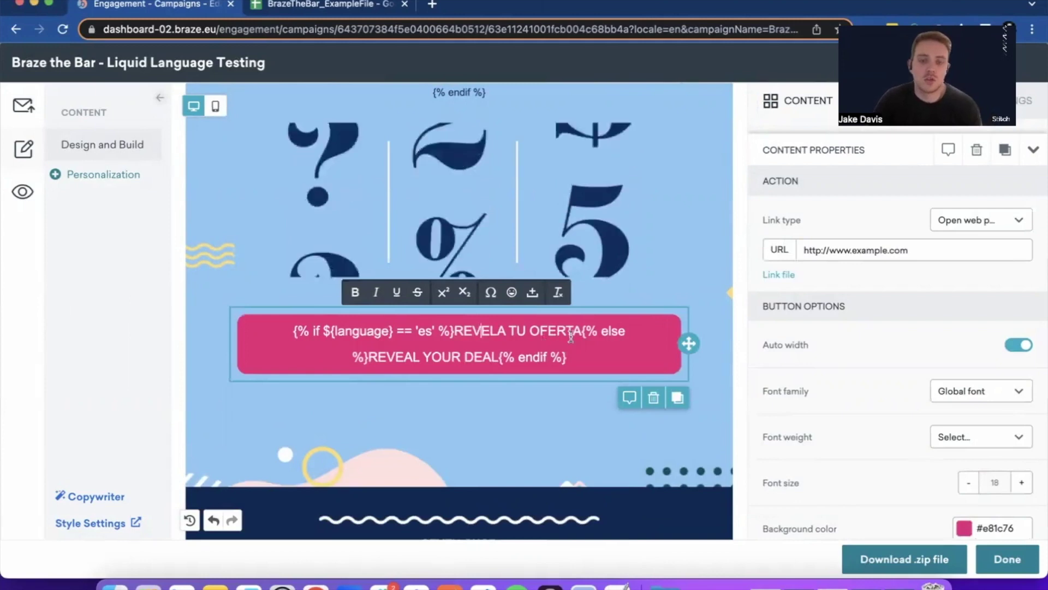
scroll(571, 336, "up", 5)
scroll(572, 335, "up", 2)
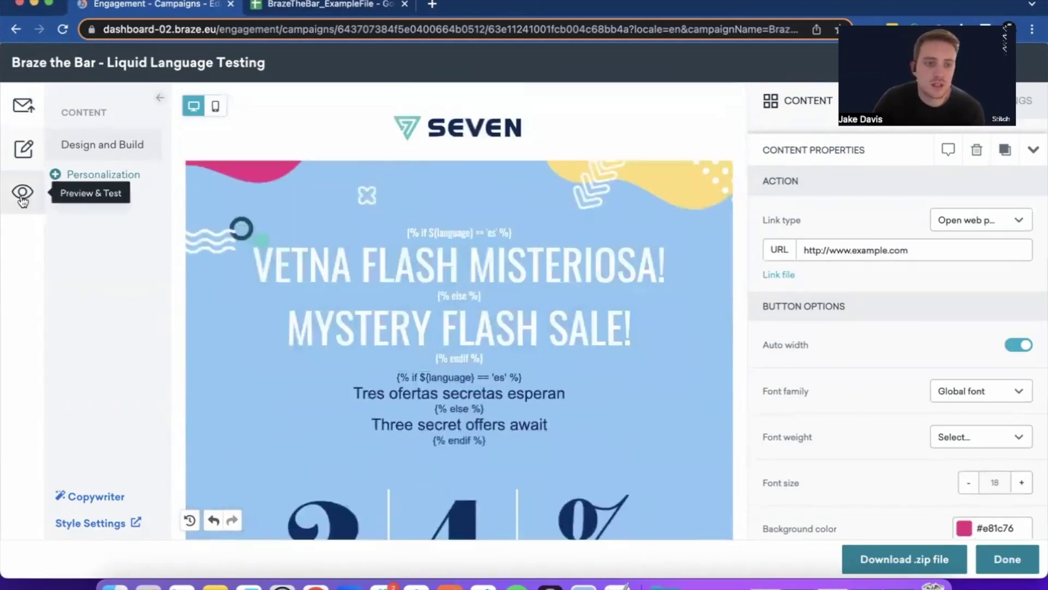
Step: Preview as the Spanish user, checking the Spanish heading, subheader and REVELA TU OFERTA button
left_click(22, 194)
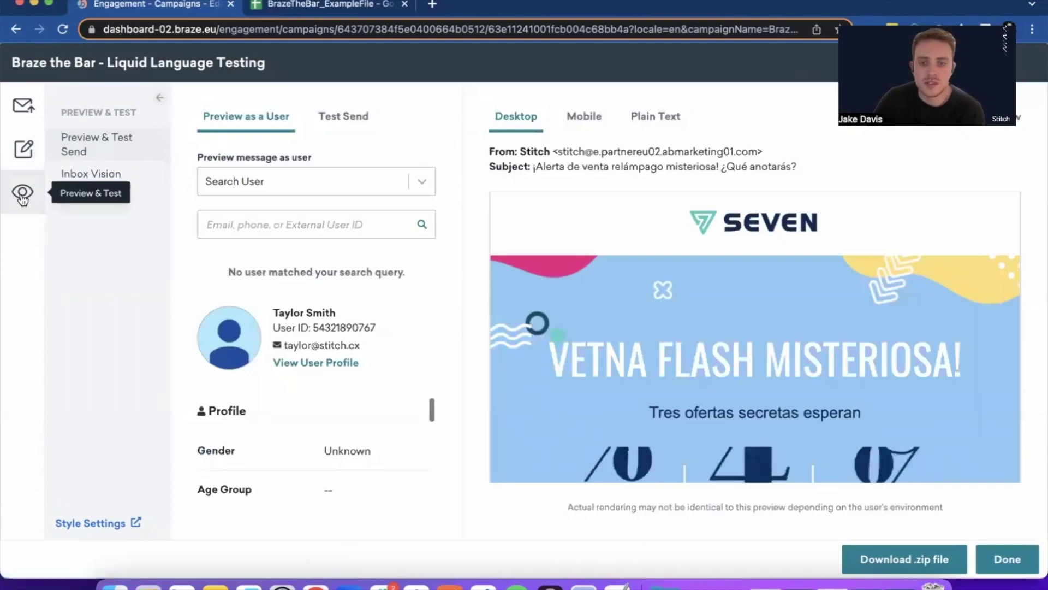
scroll(334, 439, "down", 3)
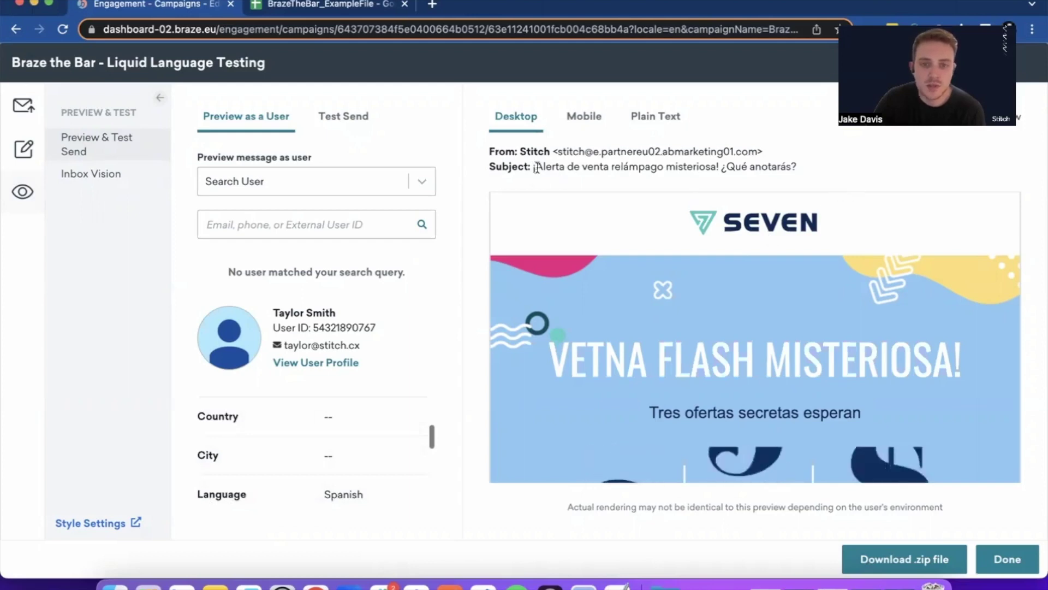
scroll(762, 309, "down", 2)
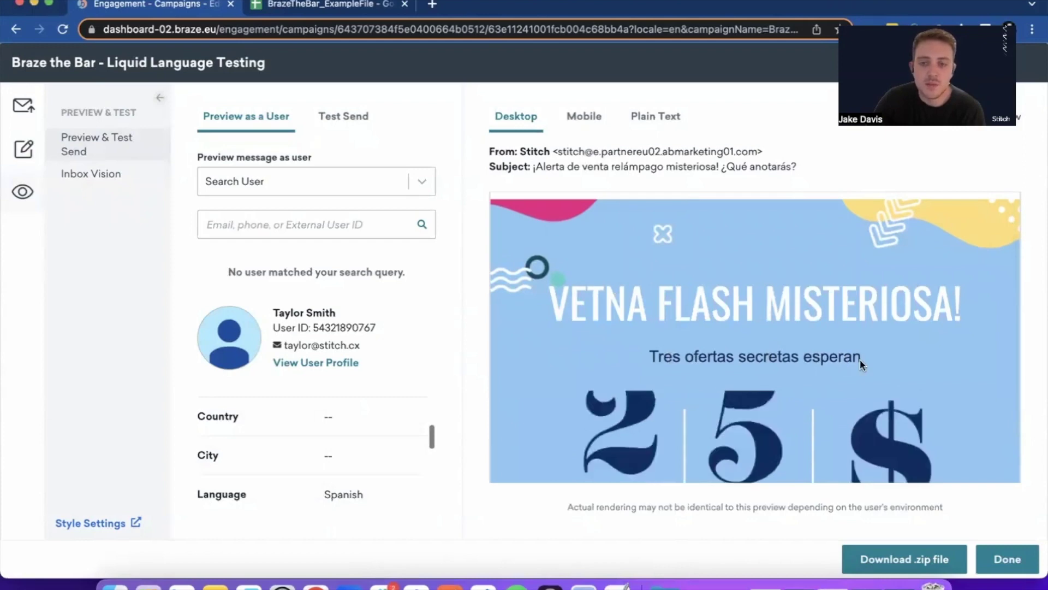
scroll(928, 349, "down", 3)
scroll(928, 350, "down", 2)
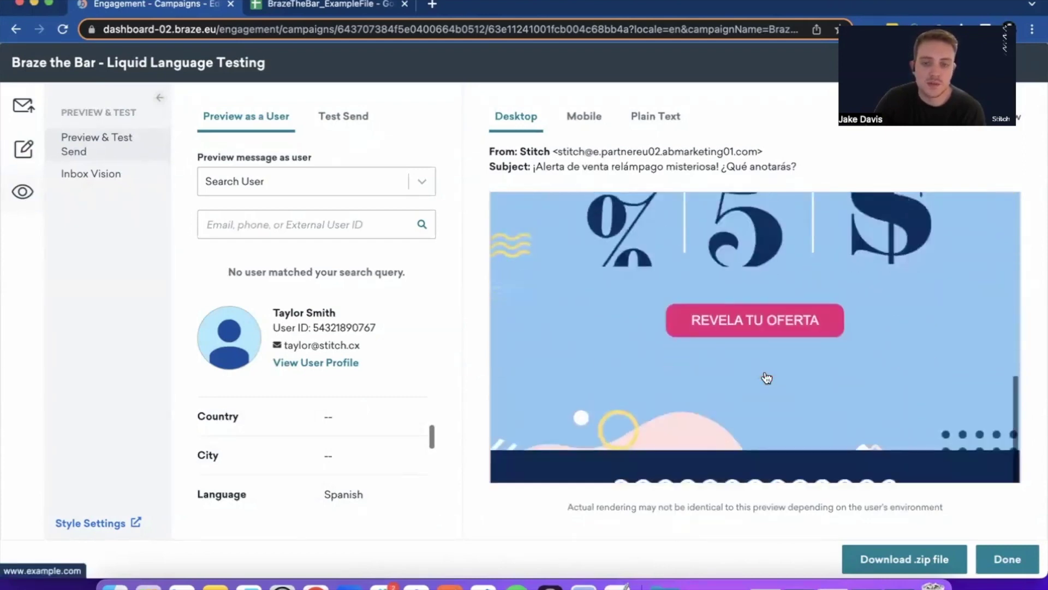
scroll(765, 371, "up", 5)
left_click(421, 184)
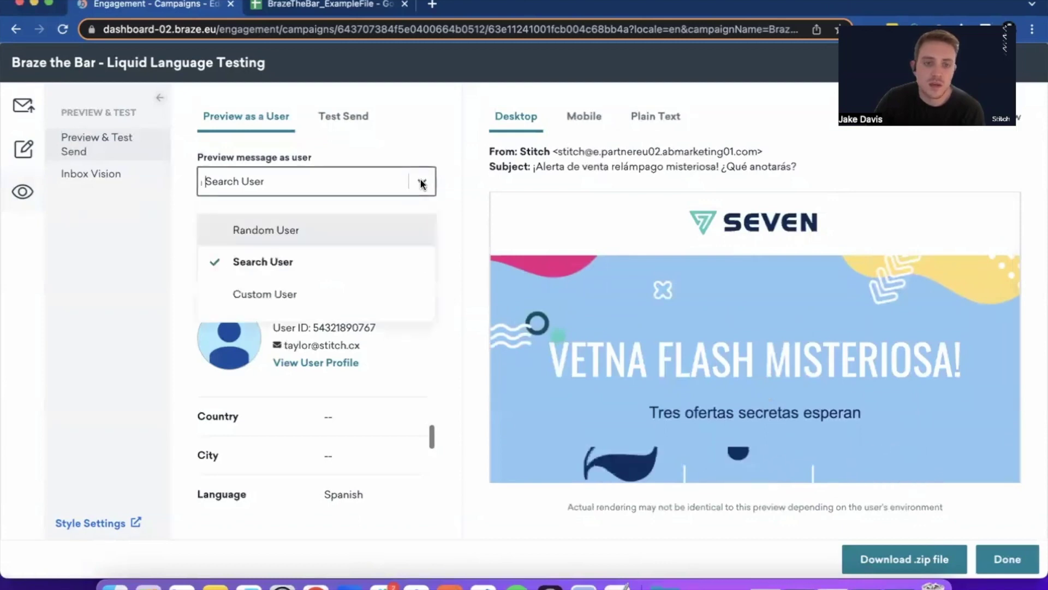
Step: Switch the preview to Random User and fetch several random profiles
left_click(266, 230)
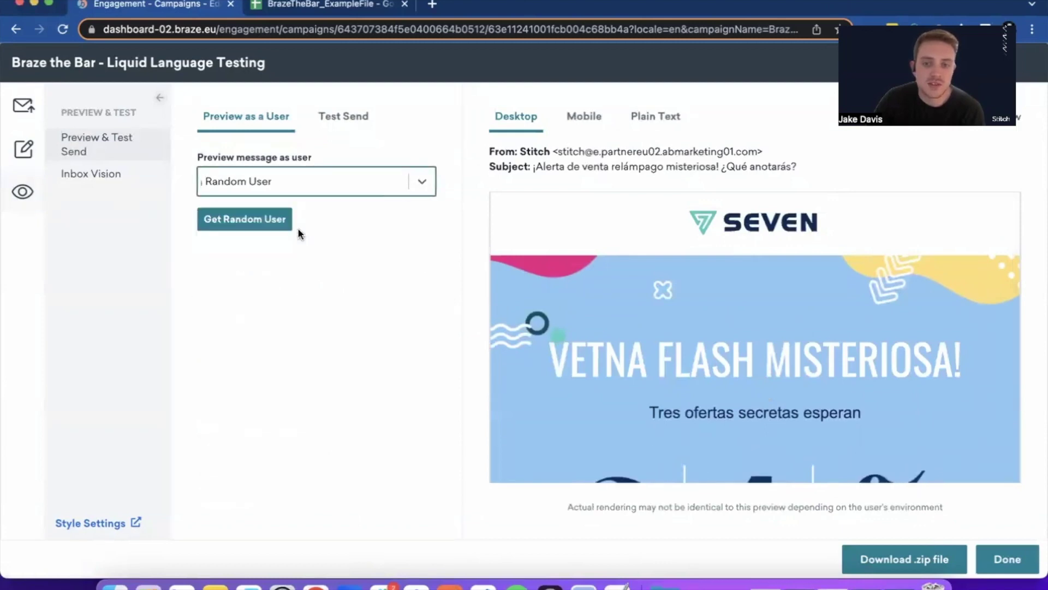
left_click(263, 223)
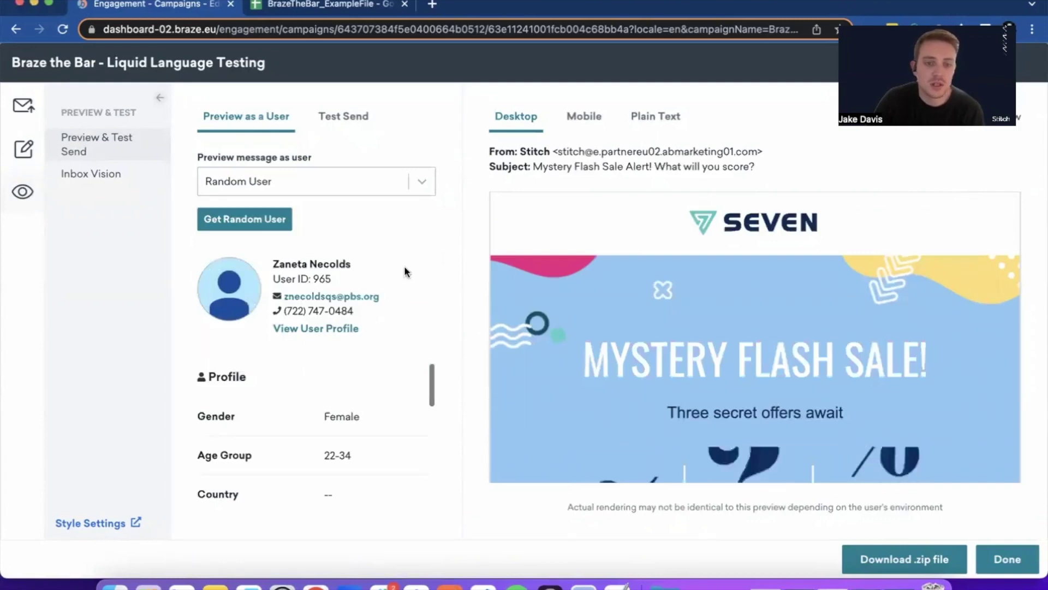
key("Return")
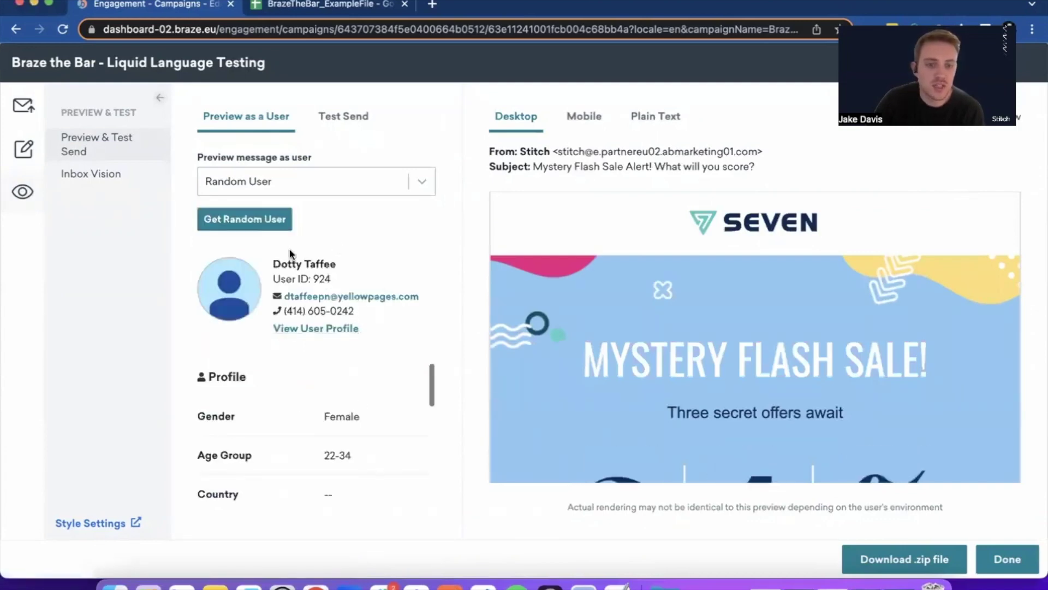
left_click(288, 222)
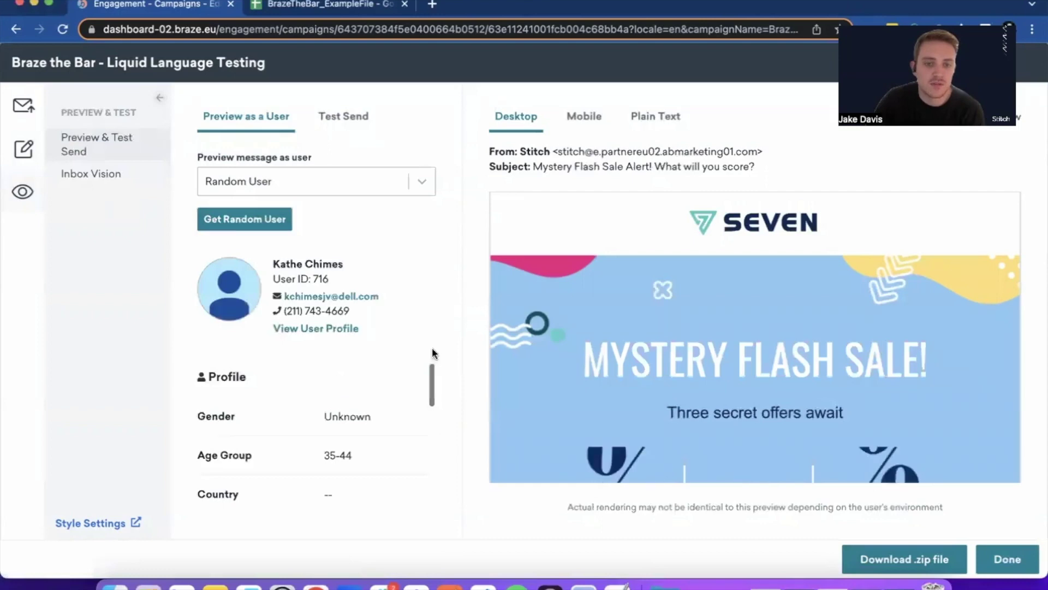
left_click(281, 218)
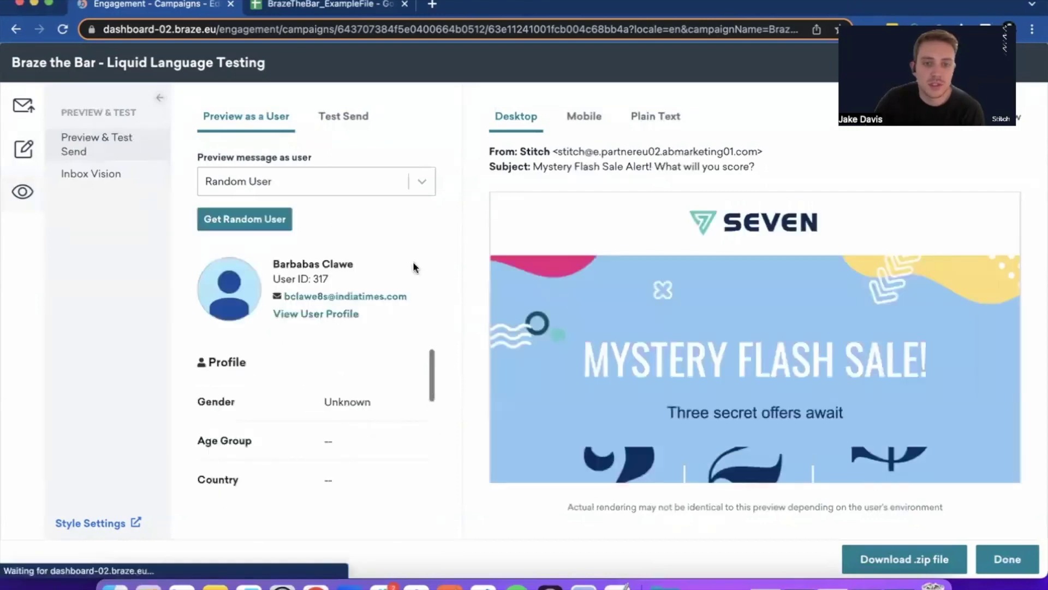
Step: Scroll the random user's profile to confirm no Language is set and English content shows
scroll(751, 336, "down", 3)
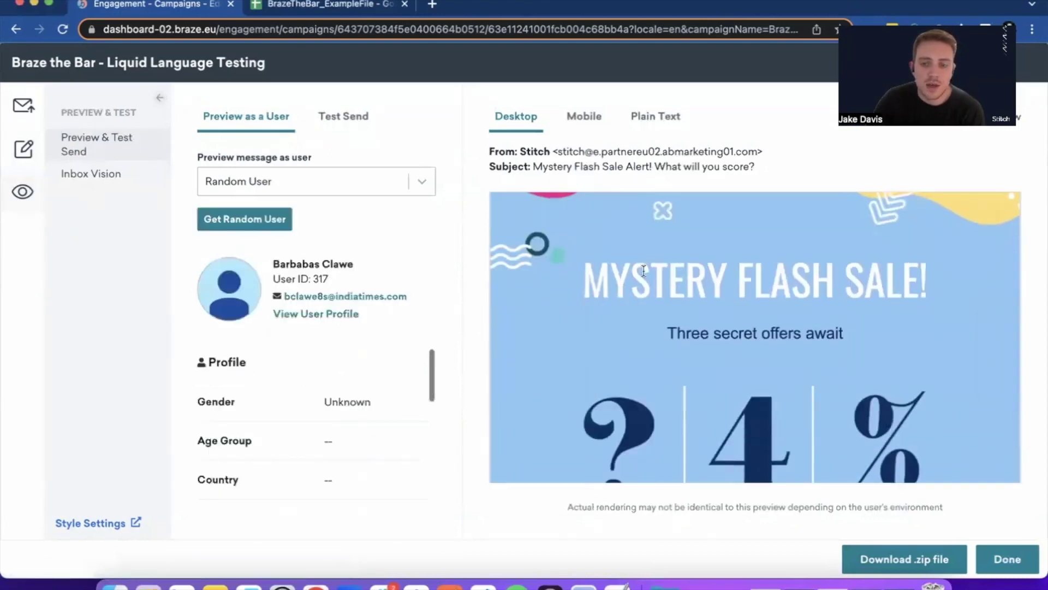
scroll(644, 270, "down", 1)
scroll(355, 351, "down", 3)
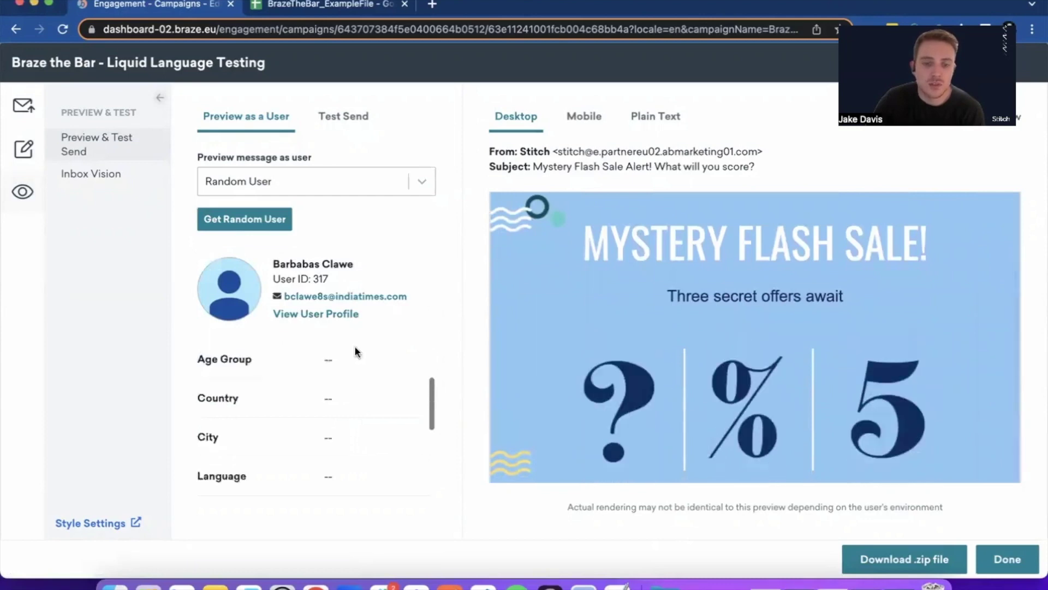
scroll(356, 431, "down", 5)
scroll(356, 431, "up", 6)
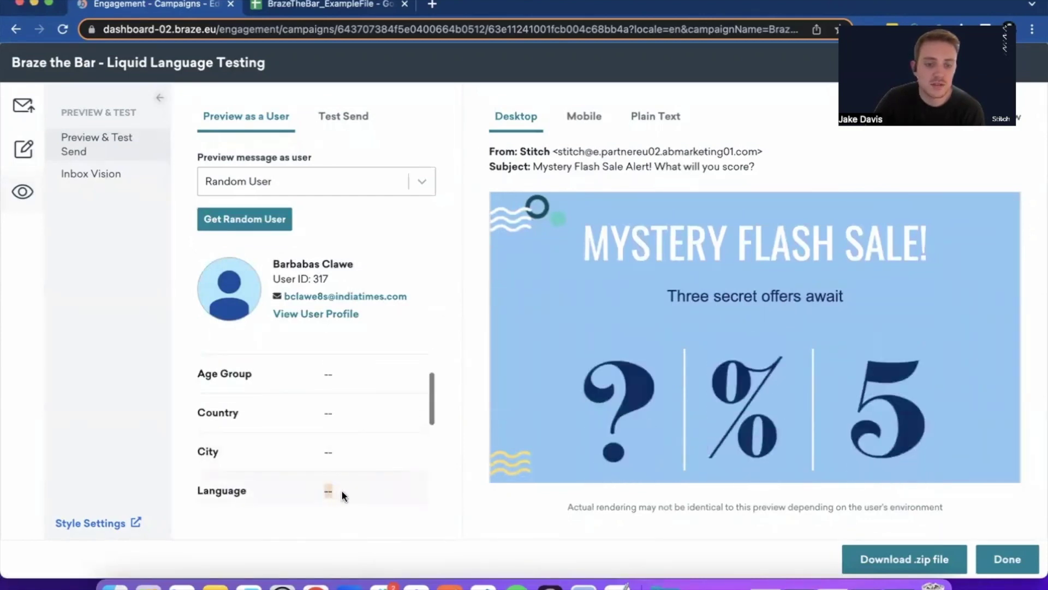
scroll(352, 439, "down", 1)
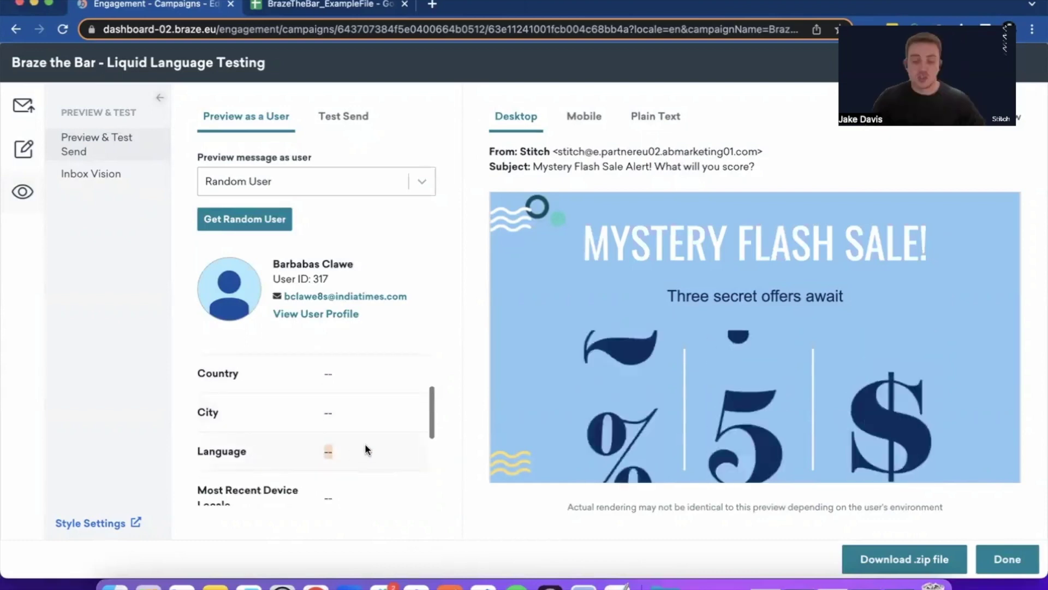
Step: Copy the English test user's external_id from the spreadsheet and load that user in the preview
left_click(326, 6)
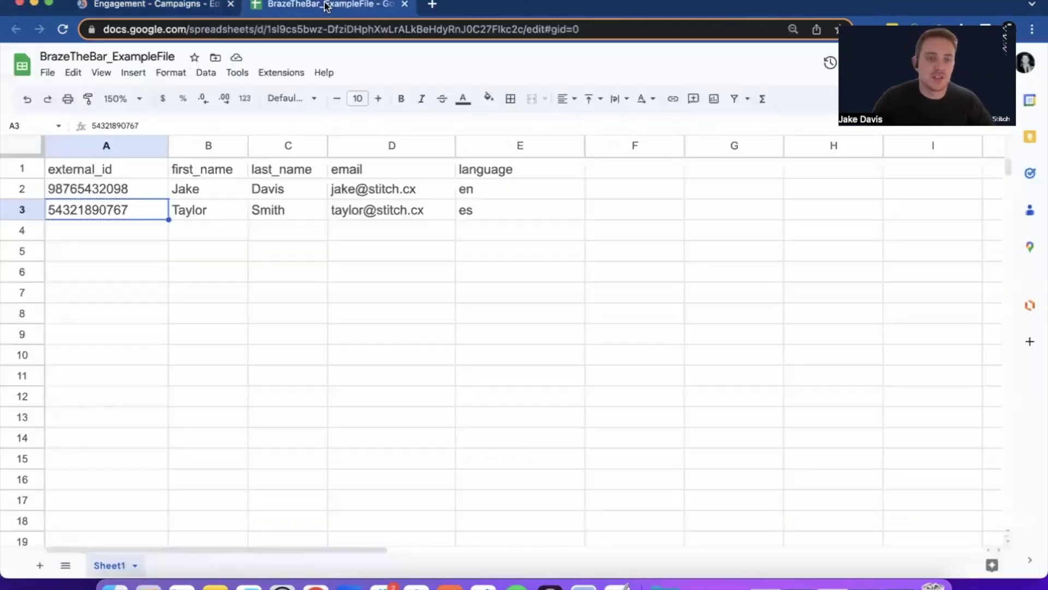
left_click(117, 191)
key("ctrl+shift+Tab")
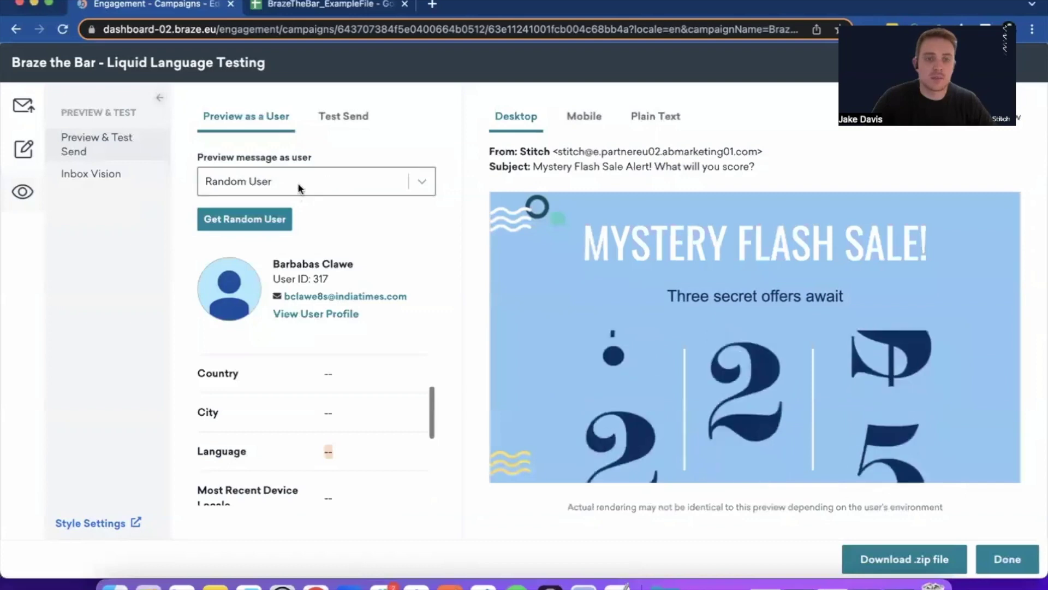
left_click(422, 182)
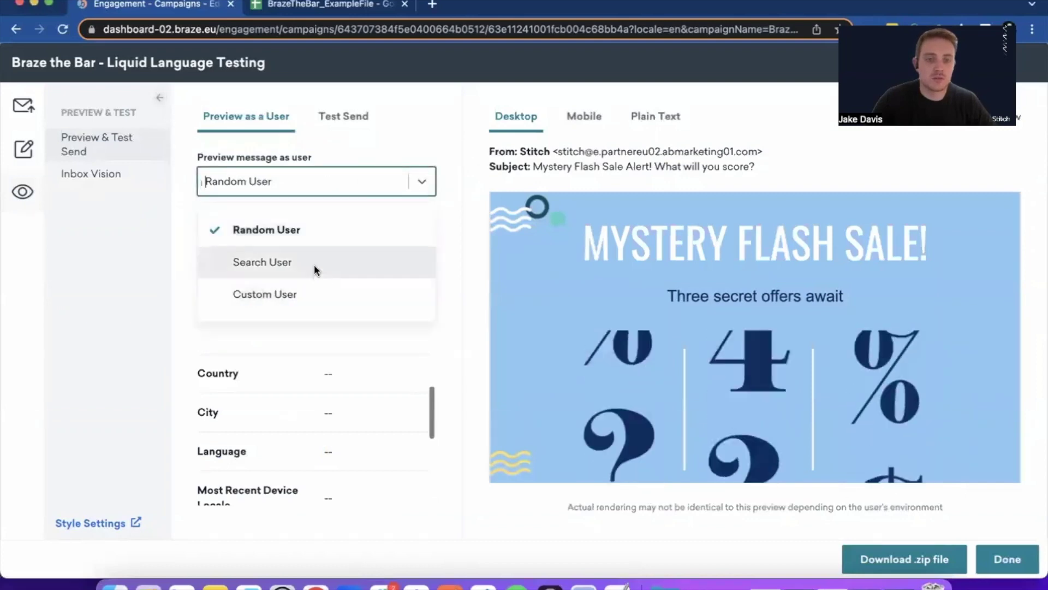
left_click(313, 262)
left_click(281, 226)
key("ctrl+v")
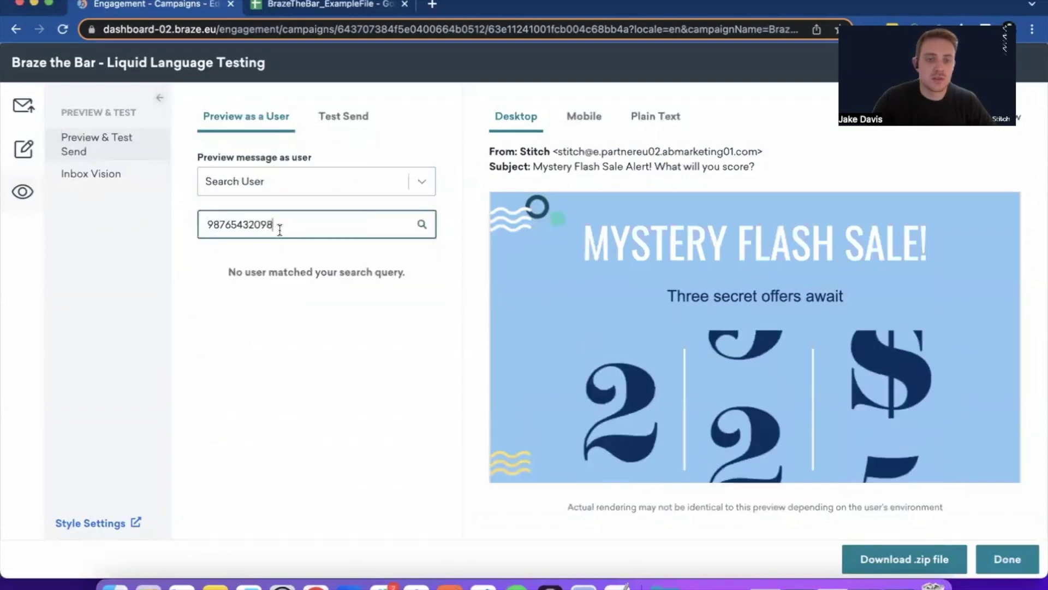
left_click(422, 225)
Step: Scroll the English preview to check the subject, heading, subheader and REVEAL YOUR DEAL button
scroll(328, 390, "down", 5)
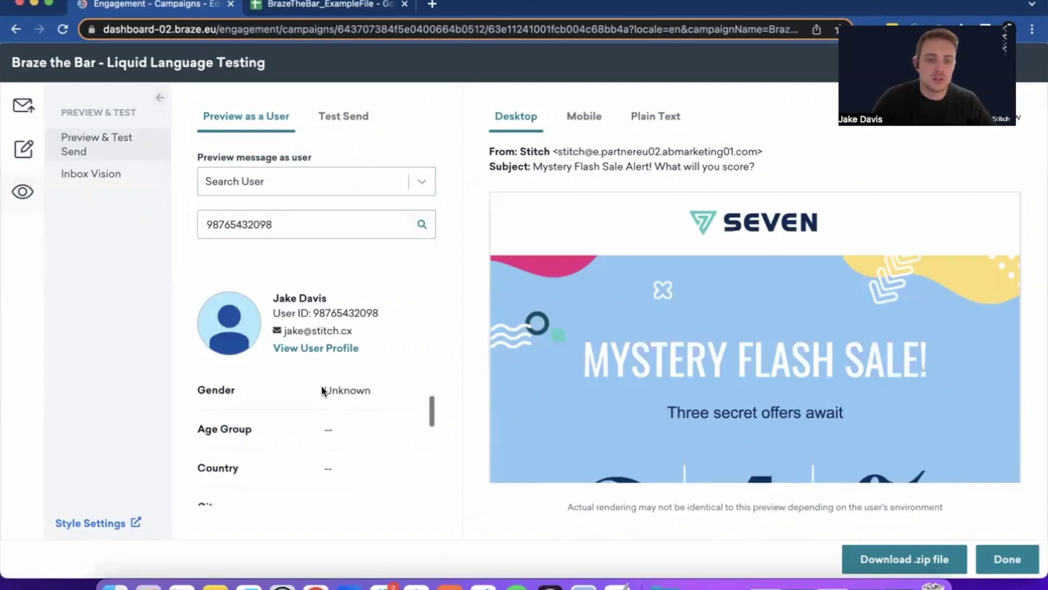
scroll(328, 404, "down", 3)
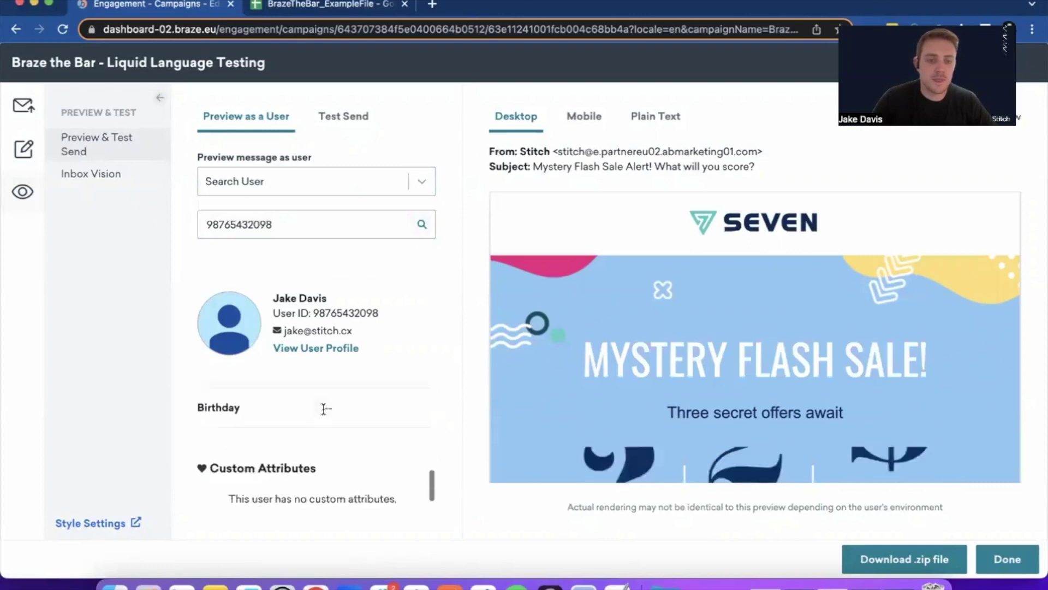
scroll(325, 407, "up", 3)
scroll(325, 415, "up", 1)
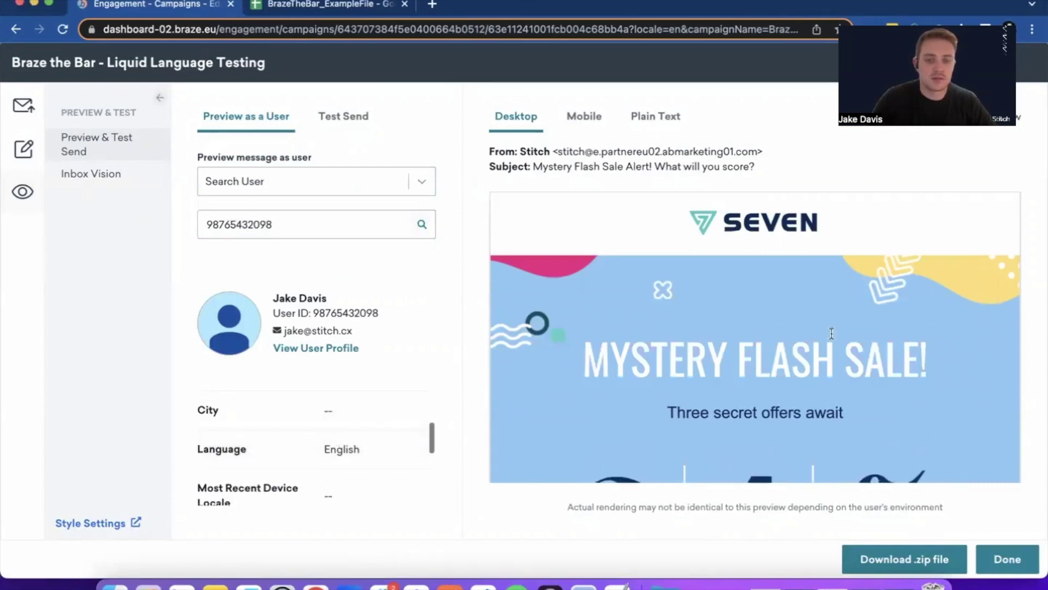
scroll(832, 328, "down", 6)
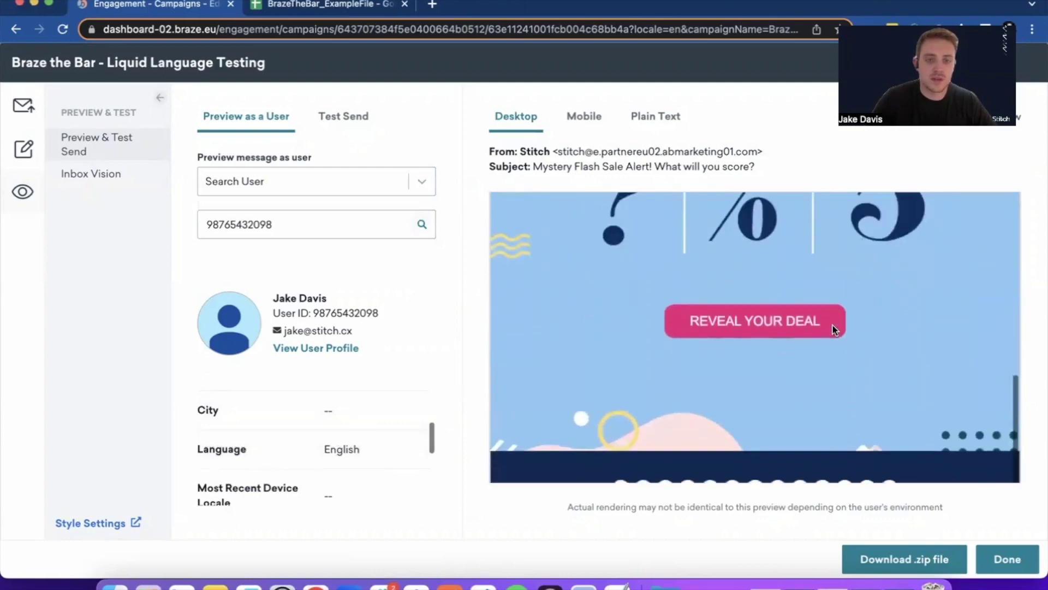
left_click(21, 147)
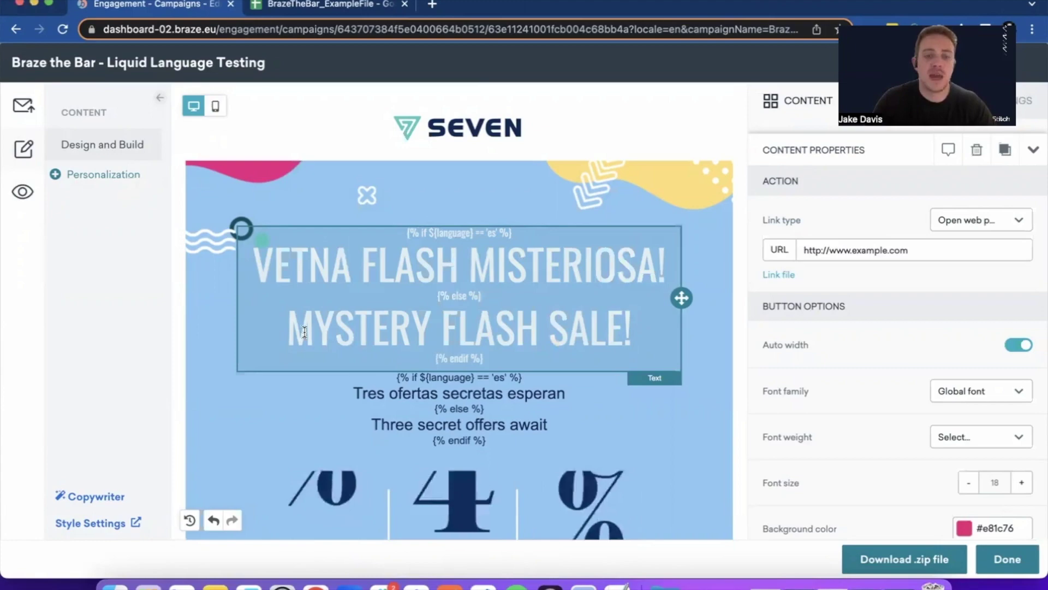
Step: Scroll the email canvas to view the Liquid language blocks in the headline and subheader
scroll(479, 318, "down", 5)
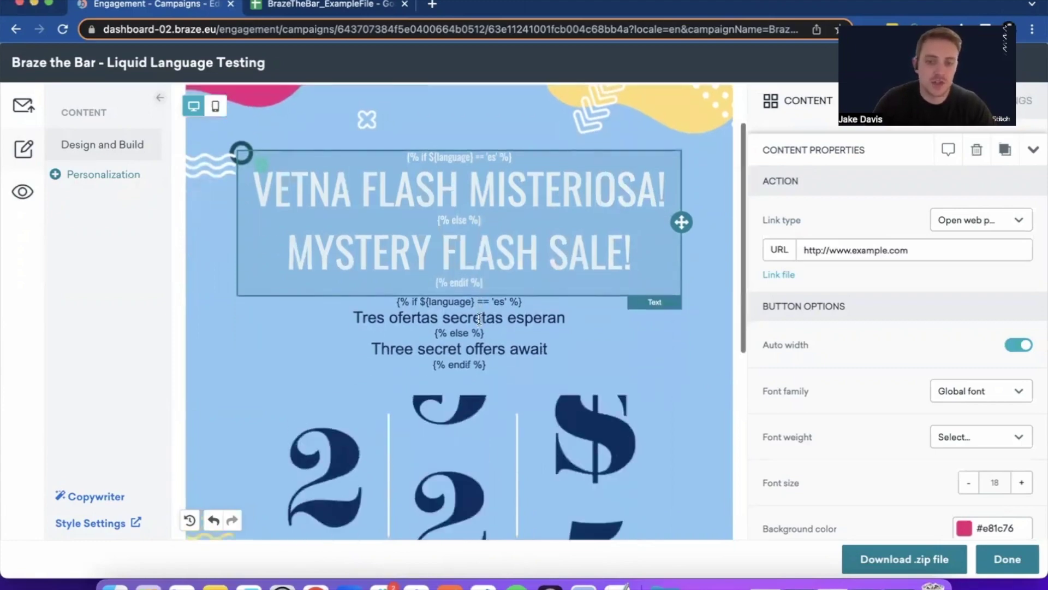